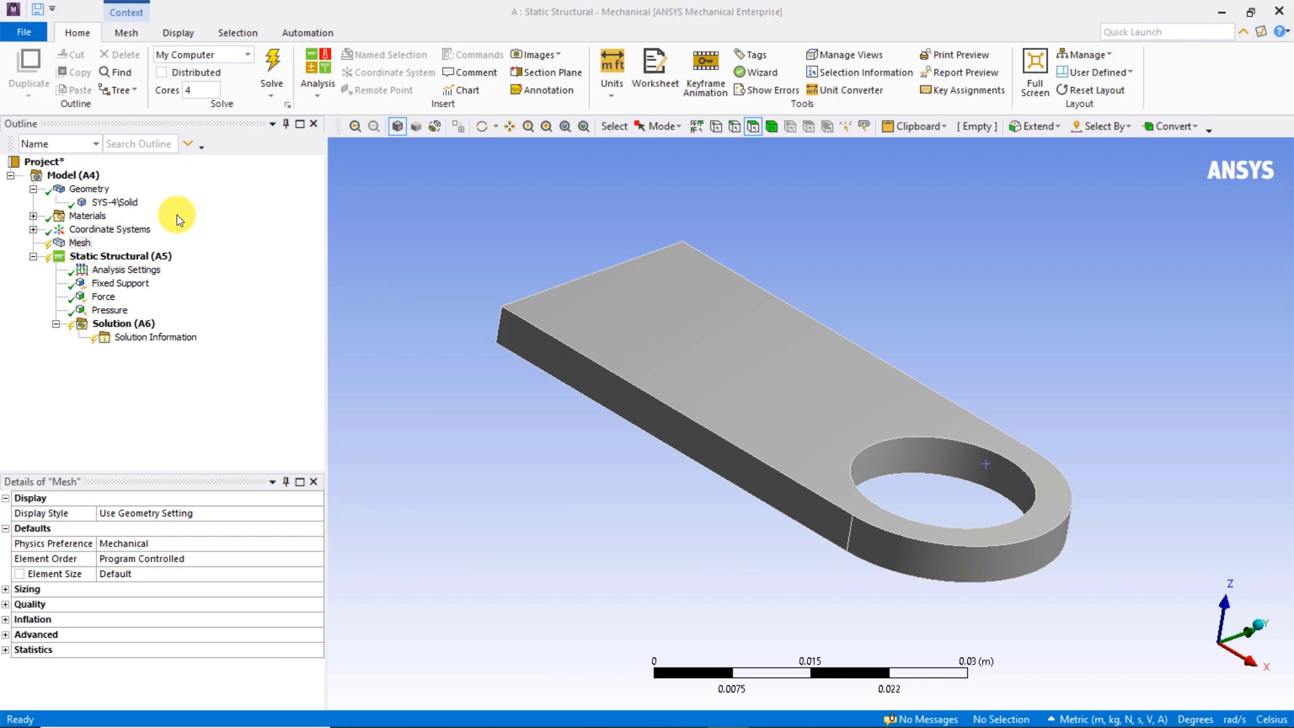
Confirm the solid bracket body is assigned aluminium material
{"action": "left_click", "coordinate": [121, 202]}
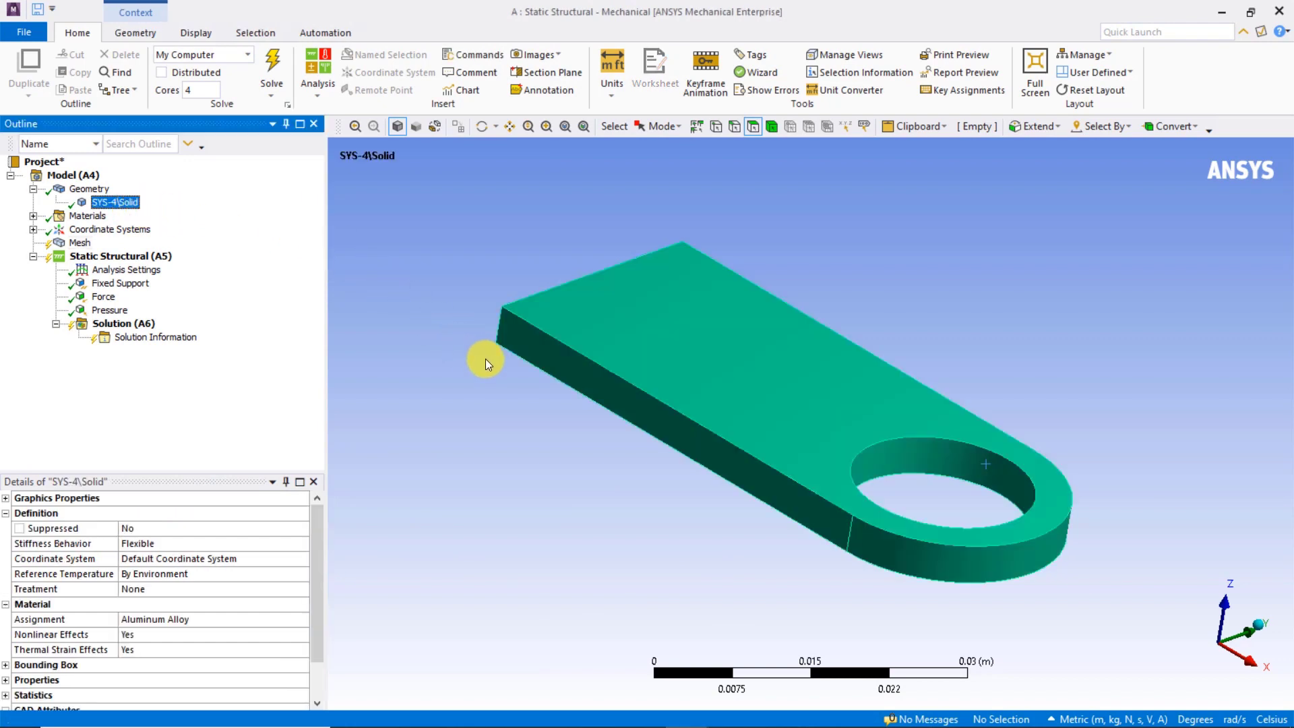
{"action": "left_click", "coordinate": [191, 619]}
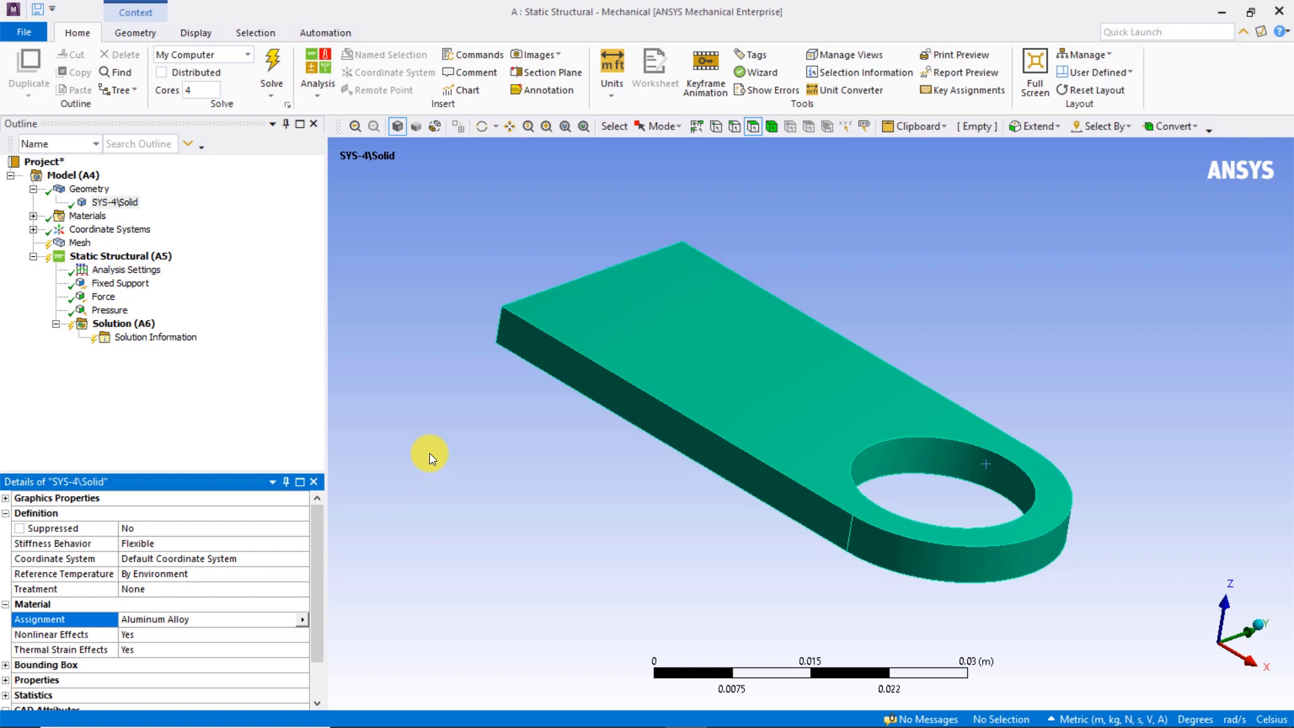
{"action": "left_click", "coordinate": [429, 453]}
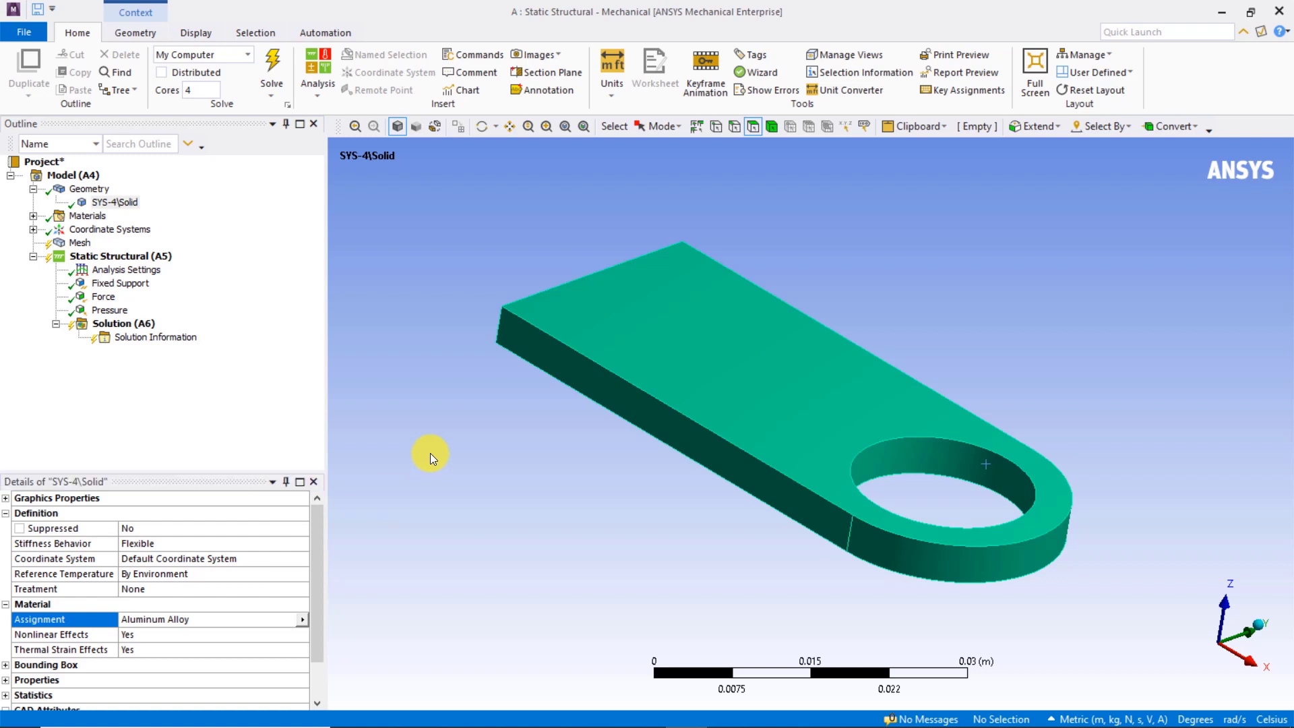
Generate the initial coarse mesh on the bracket
{"action": "left_click", "coordinate": [83, 242]}
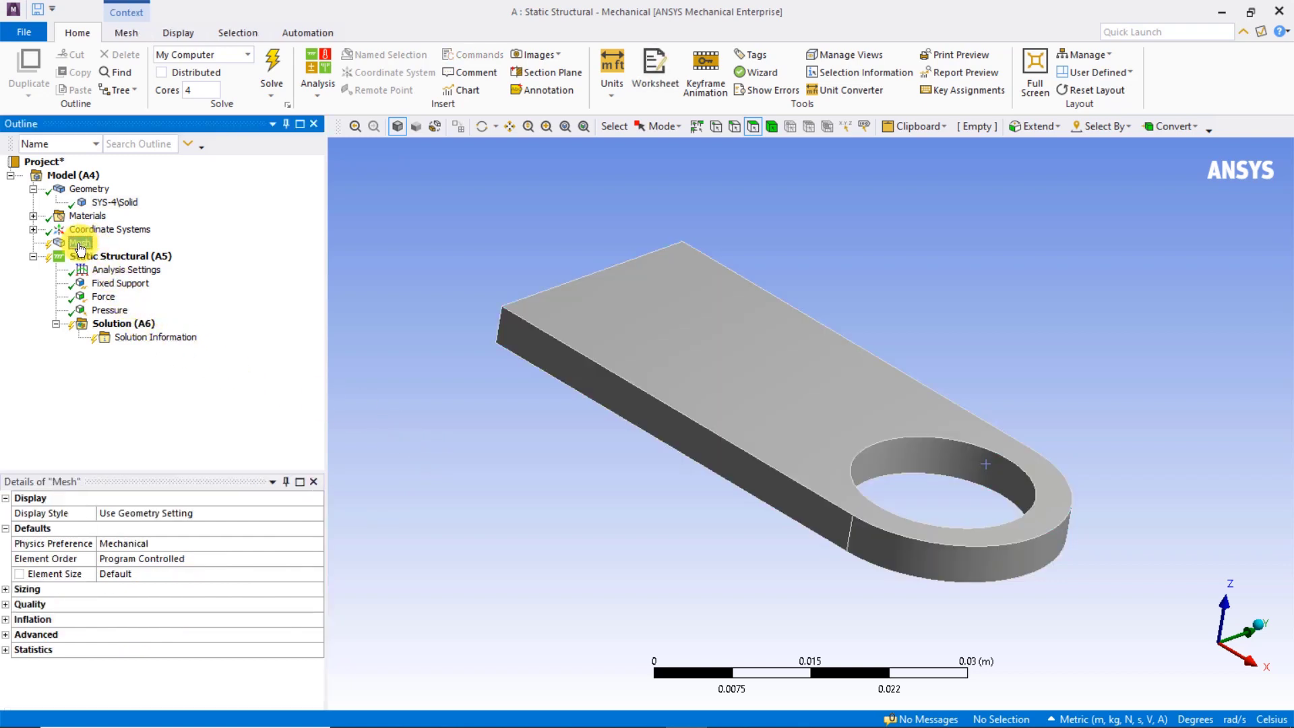
{"action": "right_click", "coordinate": [81, 247]}
{"action": "left_click", "coordinate": [129, 300]}
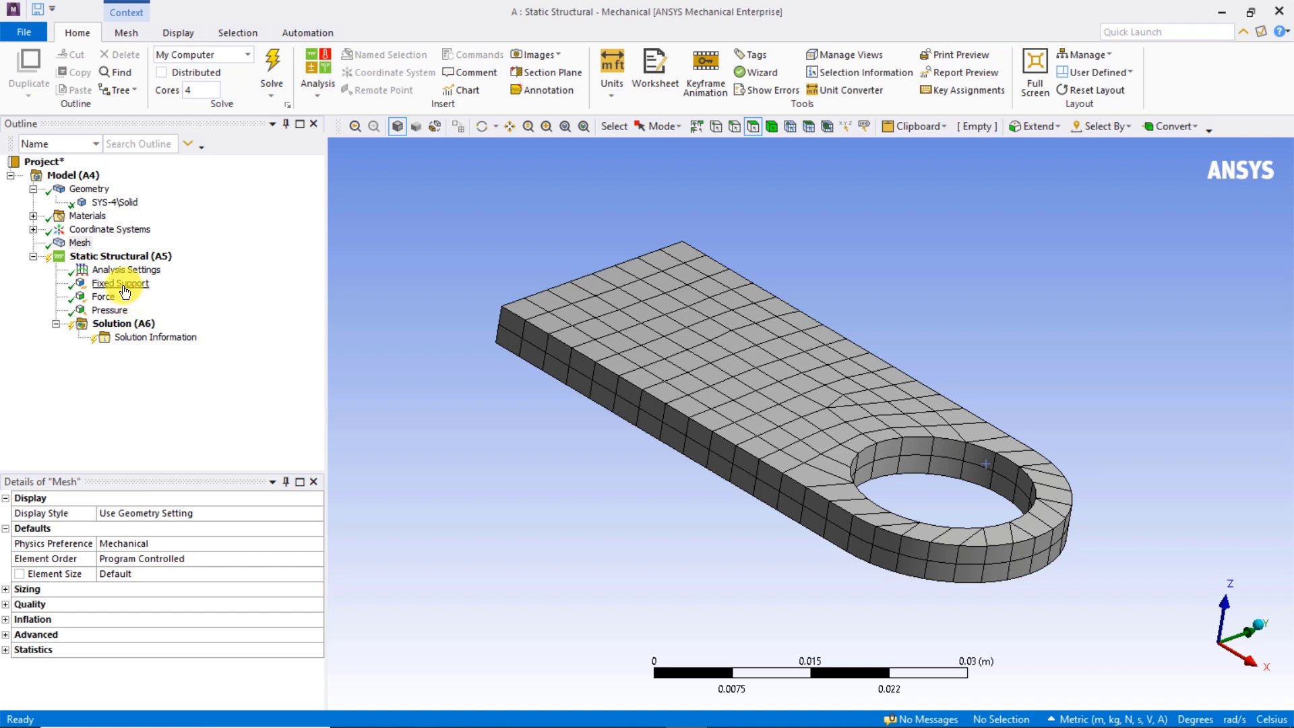
Review the fixed support, hole pressure and 20000 N downward force on the lug
{"action": "left_click", "coordinate": [121, 288]}
{"action": "mouse_move", "coordinate": [503, 340]}
{"action": "middle_mouse_down"}
{"action": "mouse_move", "coordinate": [674, 355]}
{"action": "mouse_move", "coordinate": [496, 330]}
{"action": "middle_mouse_up"}
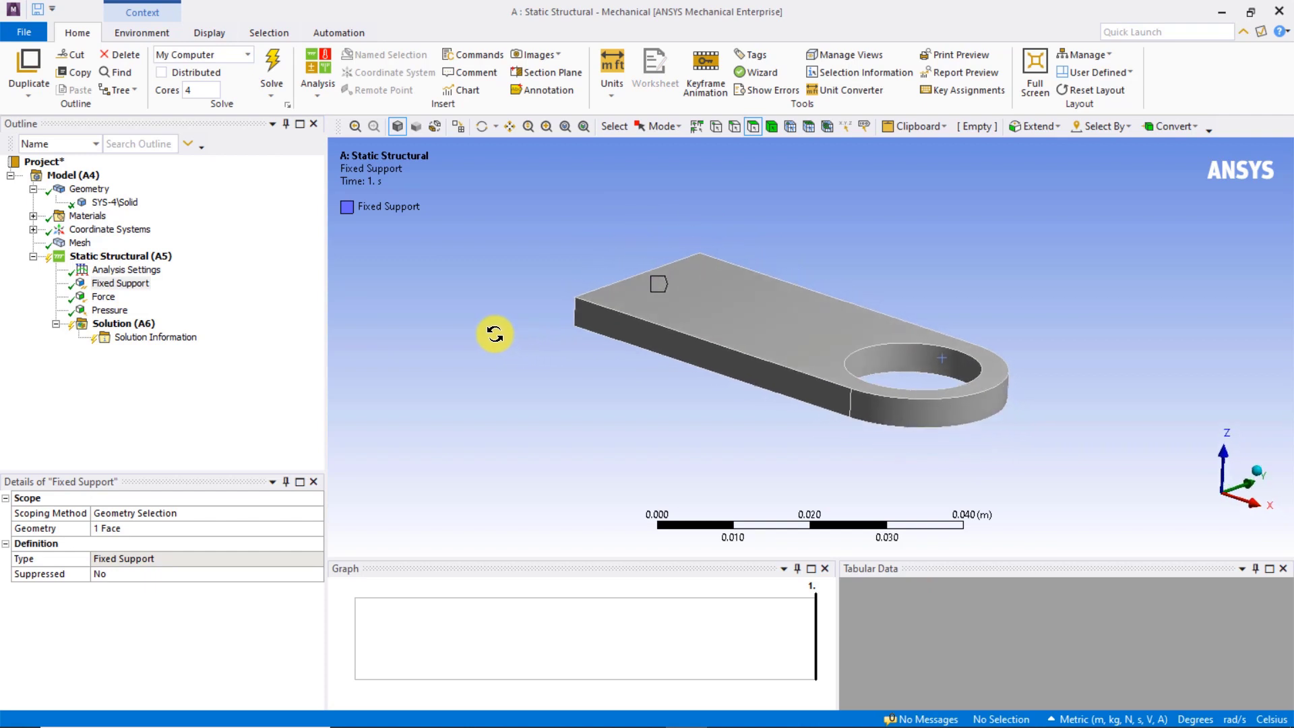
{"action": "left_click", "coordinate": [109, 309]}
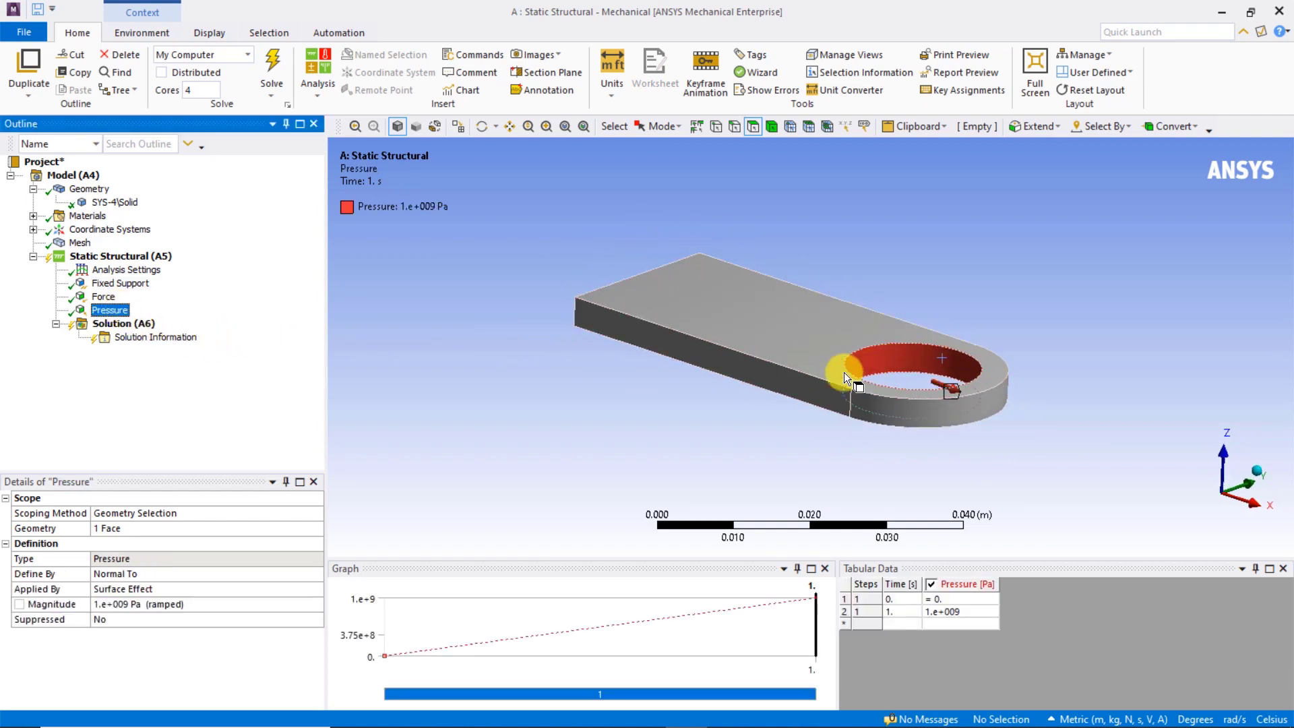
{"action": "left_click", "coordinate": [103, 296]}
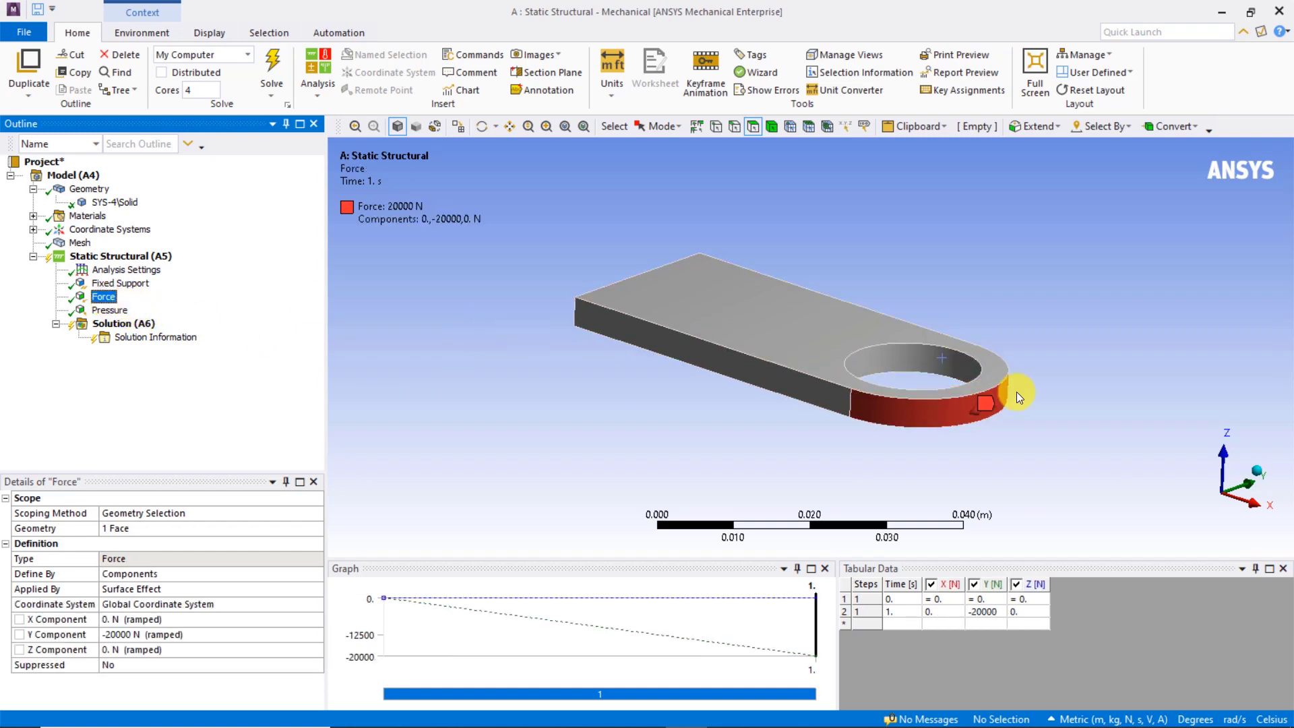
{"action": "mouse_move", "coordinate": [1052, 366]}
{"action": "middle_mouse_down"}
{"action": "mouse_move", "coordinate": [1007, 364]}
{"action": "mouse_move", "coordinate": [1066, 376]}
{"action": "middle_mouse_up"}
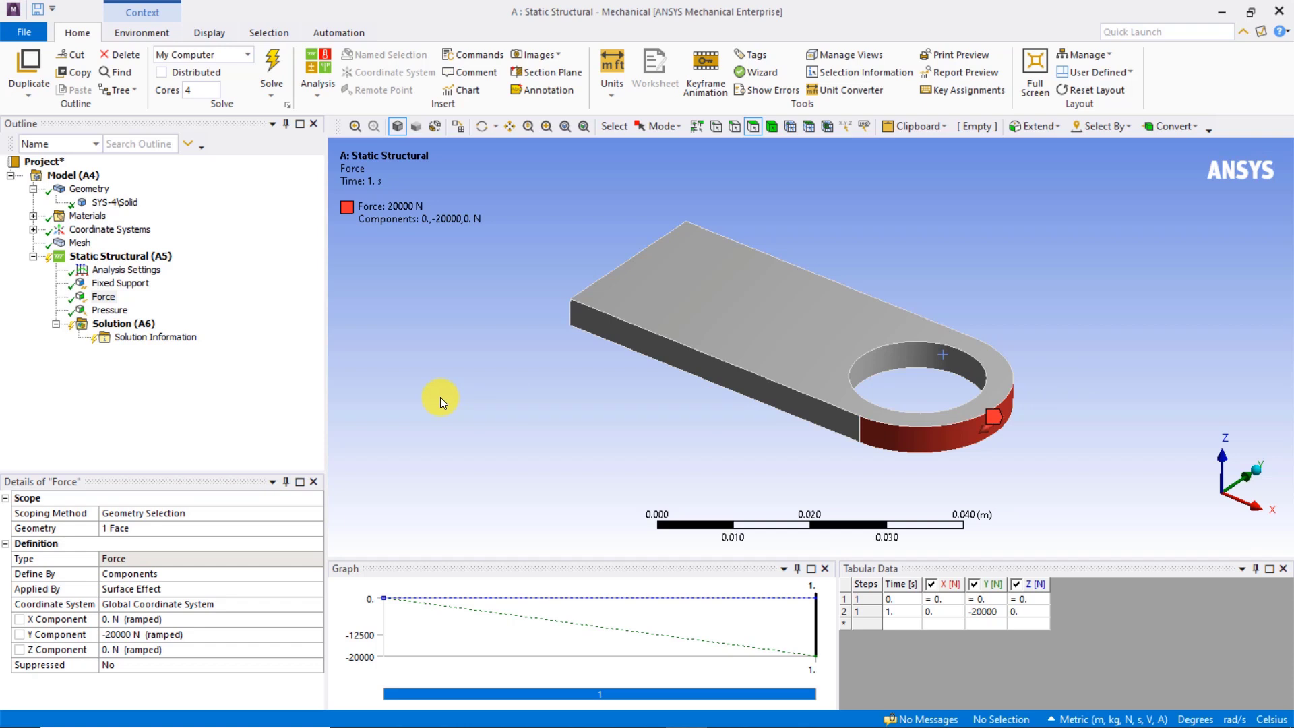
Set Large Deflection to On in Analysis Settings and solve, finishing after six substeps
{"action": "left_click", "coordinate": [127, 270]}
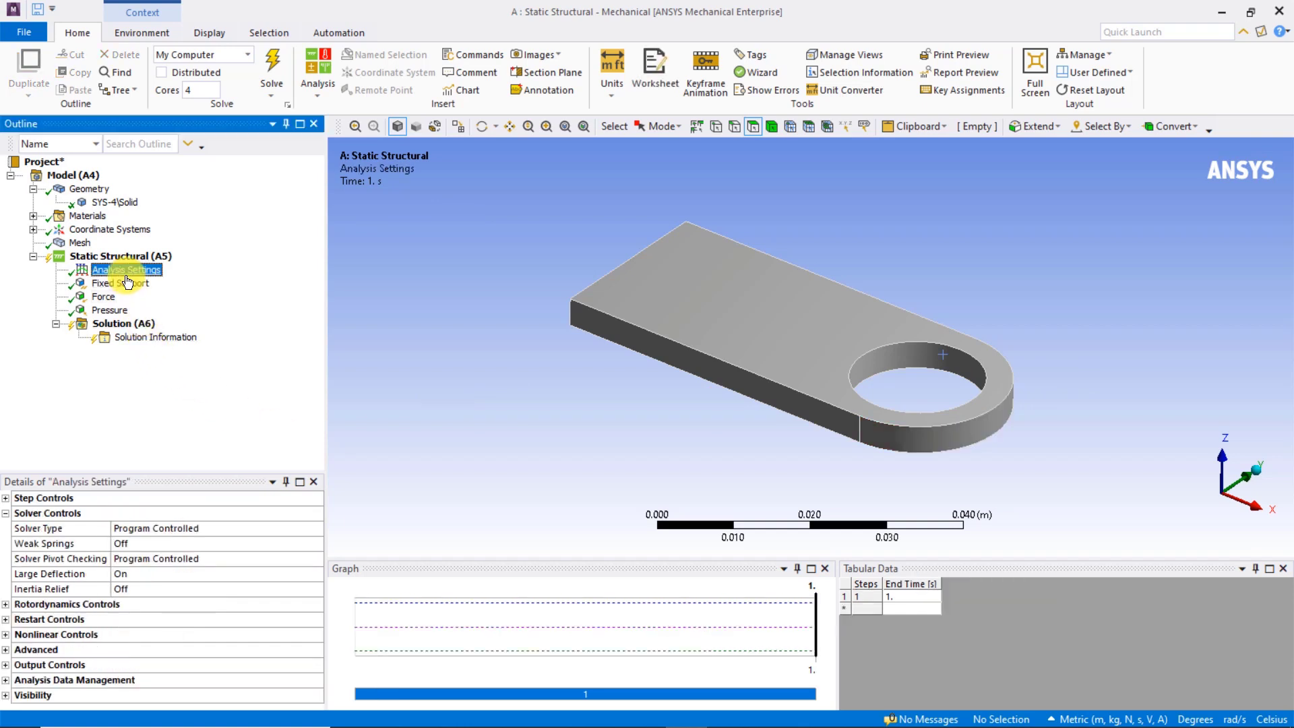
{"action": "left_click", "coordinate": [141, 574]}
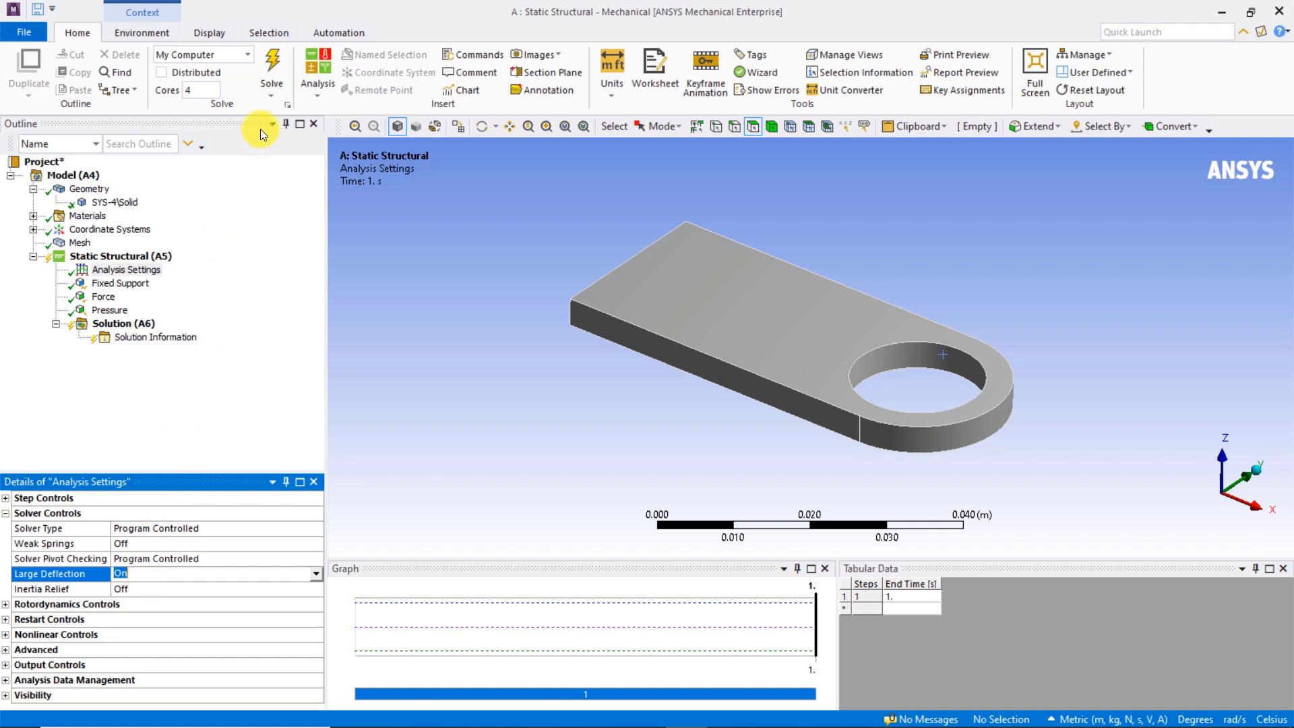
{"action": "left_click", "coordinate": [272, 66]}
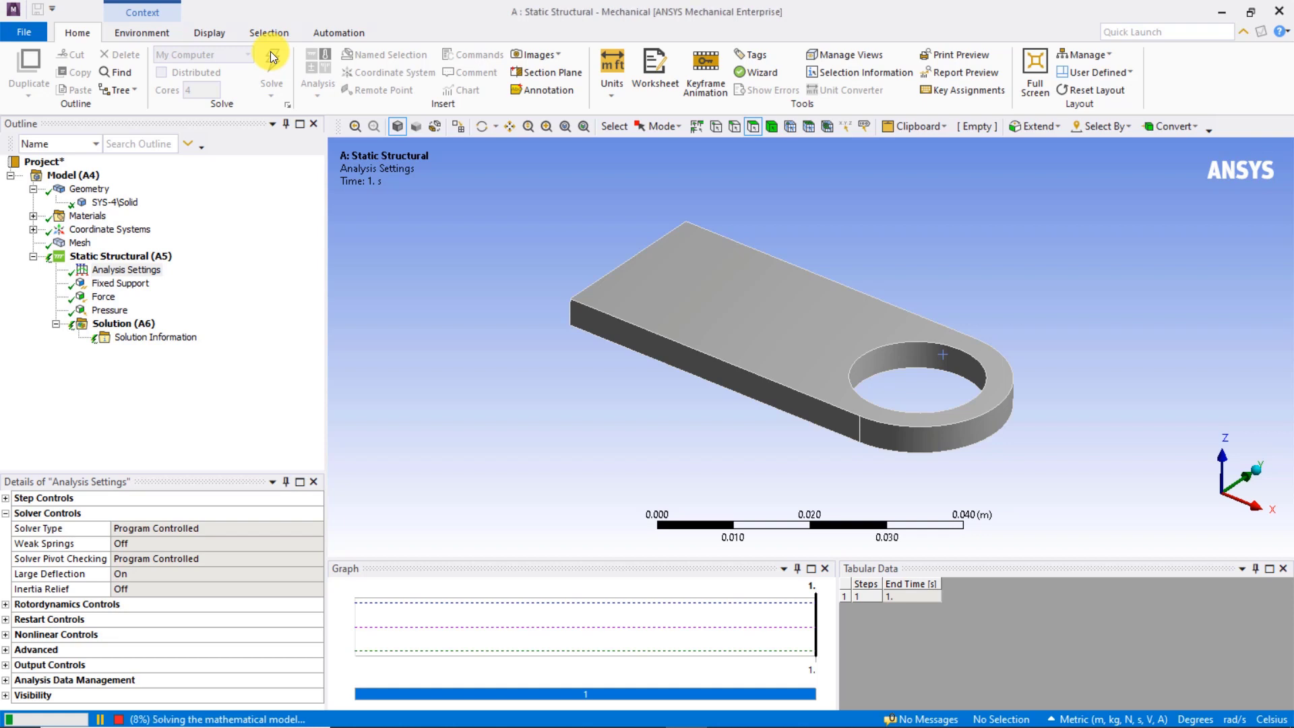
{"action": "left_click", "coordinate": [136, 325]}
Insert Total Deformation and Equivalent (von-Mises) Stress results under Solution
{"action": "right_click", "coordinate": [139, 329]}
{"action": "mouse_move", "coordinate": [179, 335]}
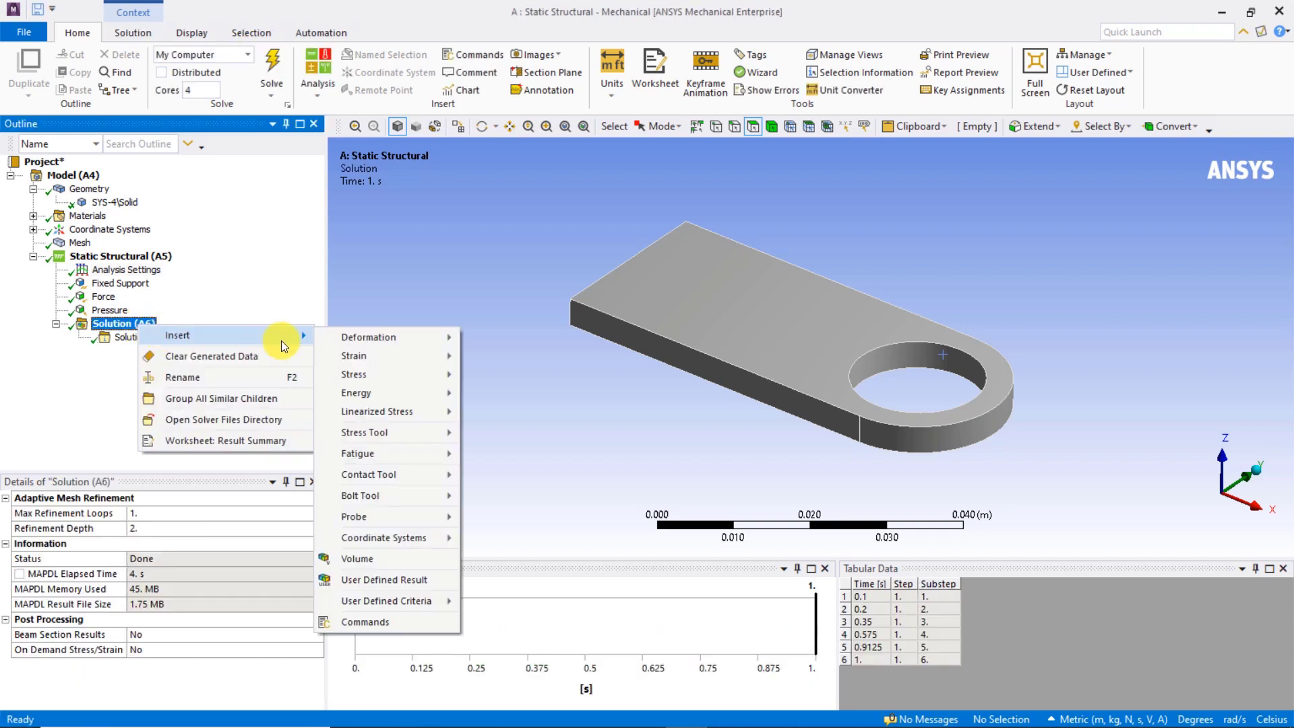
{"action": "left_click", "coordinate": [482, 339]}
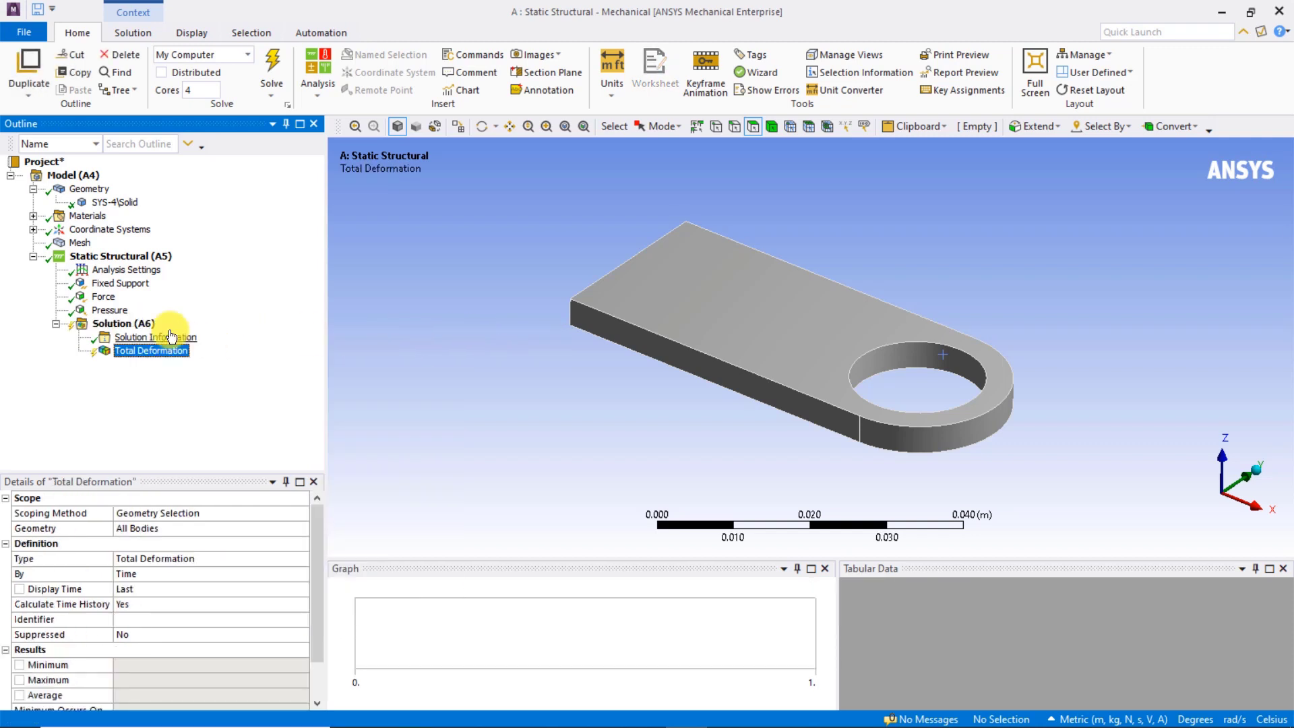
{"action": "left_click", "coordinate": [152, 325]}
{"action": "right_click", "coordinate": [152, 325]}
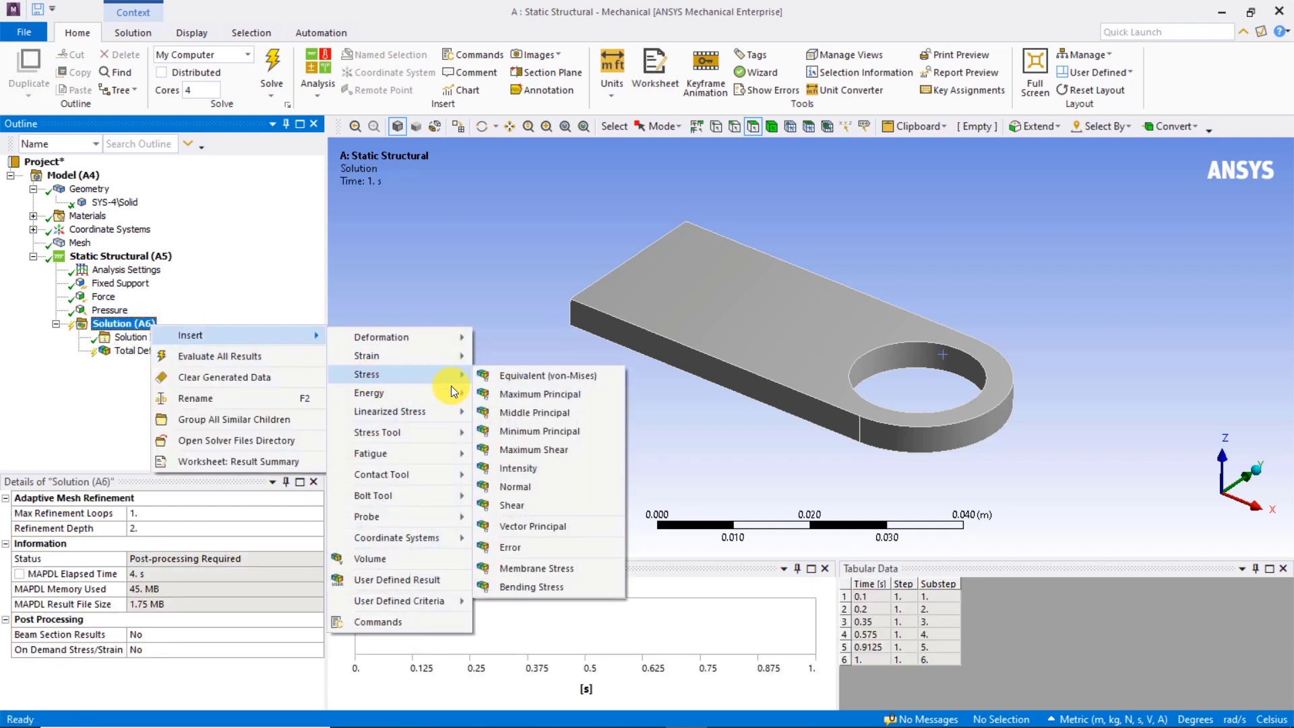
{"action": "left_click", "coordinate": [531, 368]}
Evaluate all results and compare contours, total deformation peaking near 5.57 mm
{"action": "left_click", "coordinate": [142, 323]}
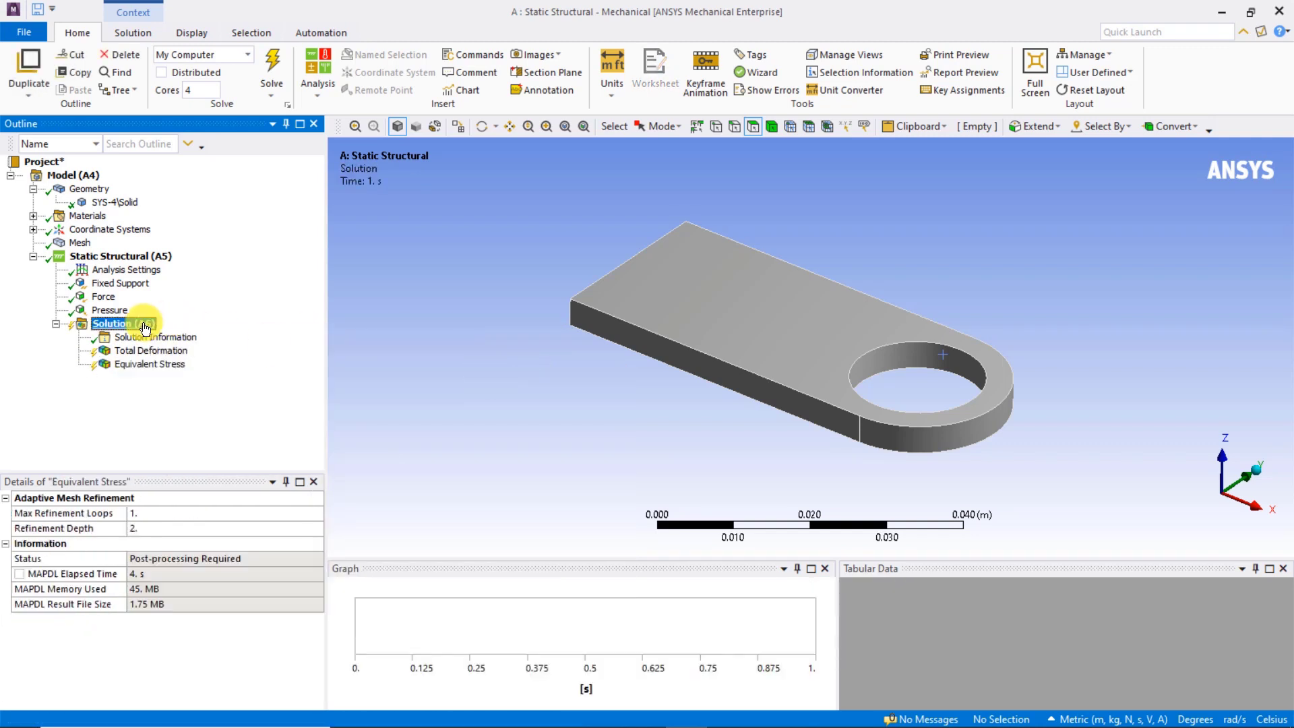
{"action": "right_click", "coordinate": [144, 324]}
{"action": "left_click", "coordinate": [175, 354]}
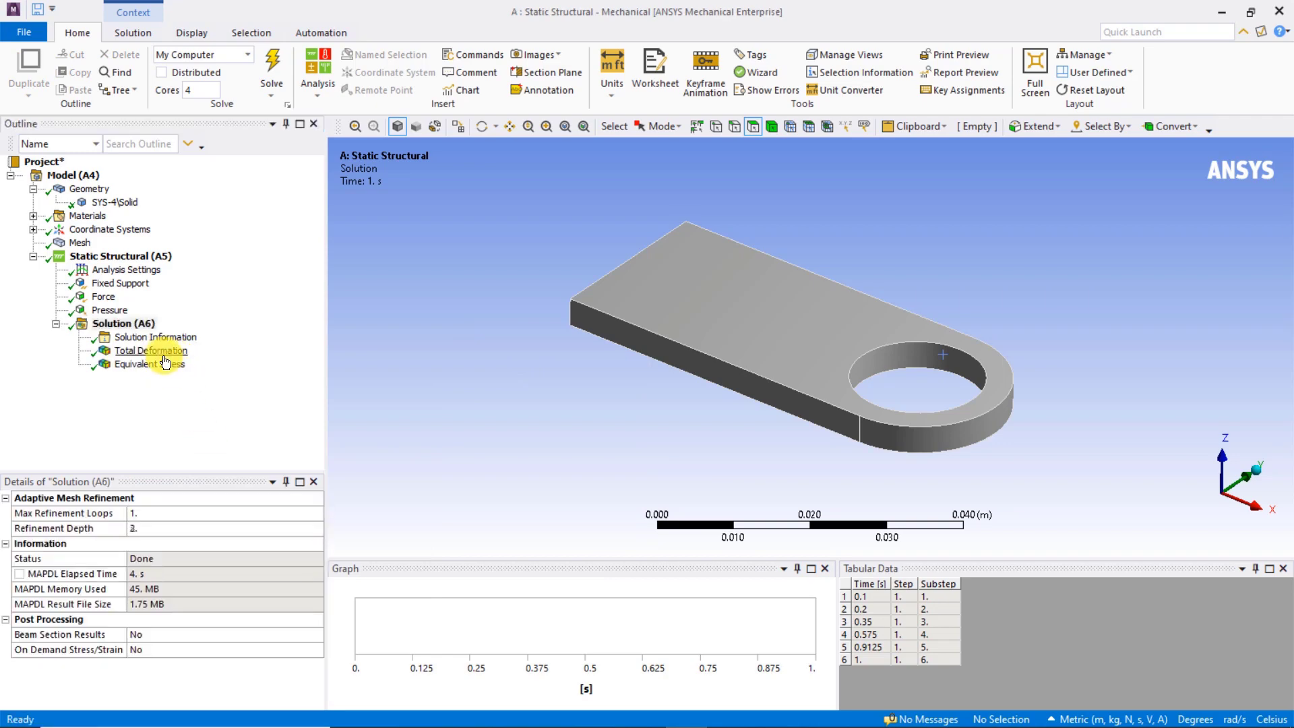
{"action": "left_click", "coordinate": [161, 352]}
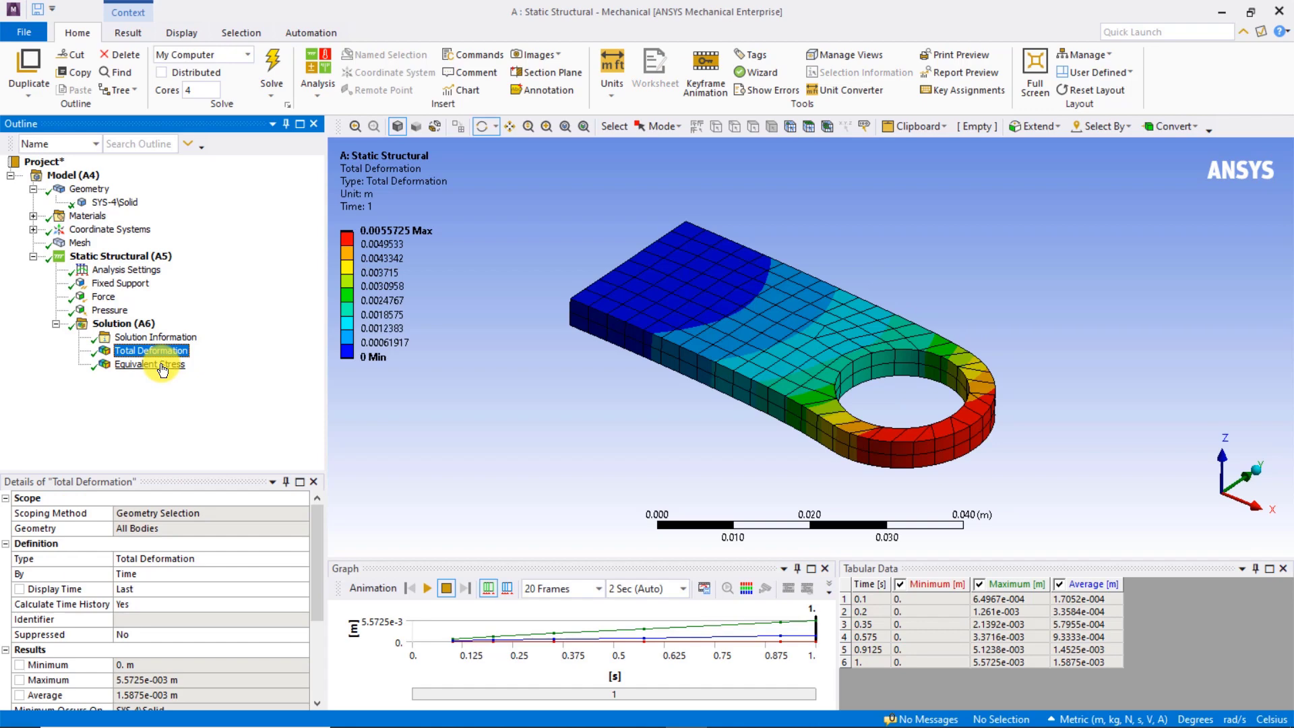
{"action": "left_click", "coordinate": [162, 366]}
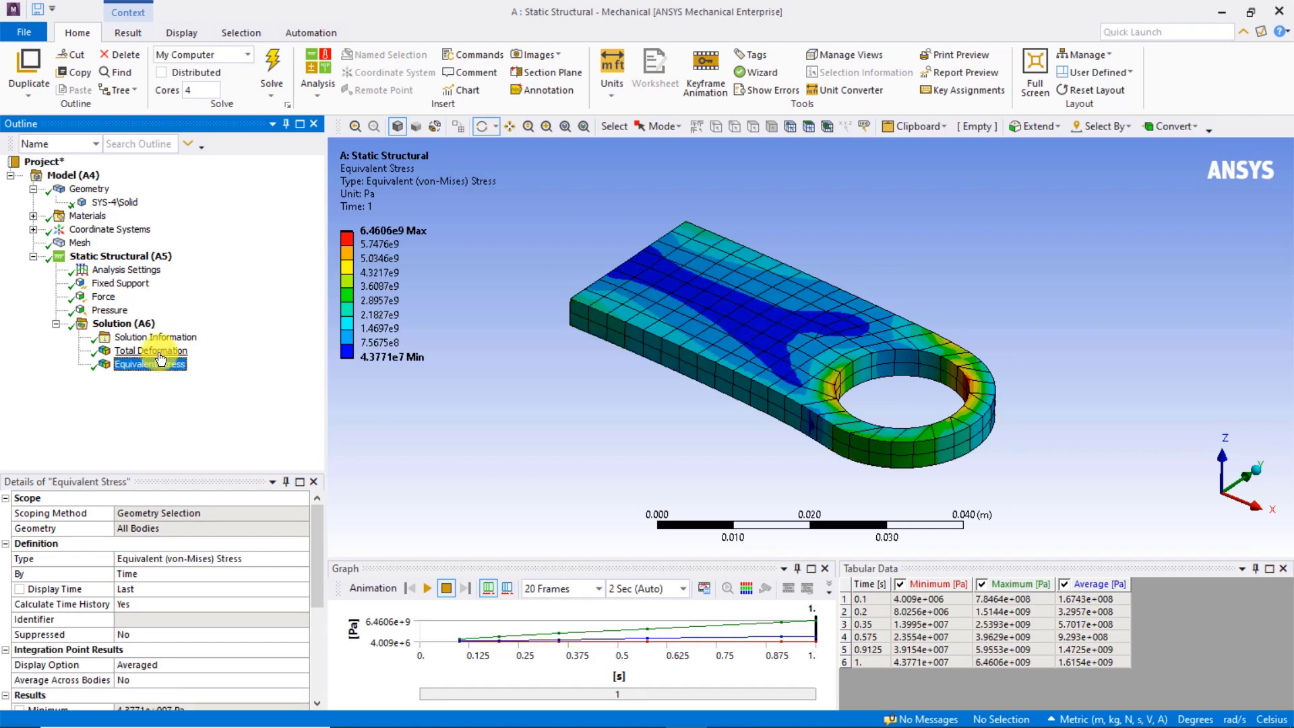
{"action": "left_click", "coordinate": [160, 352]}
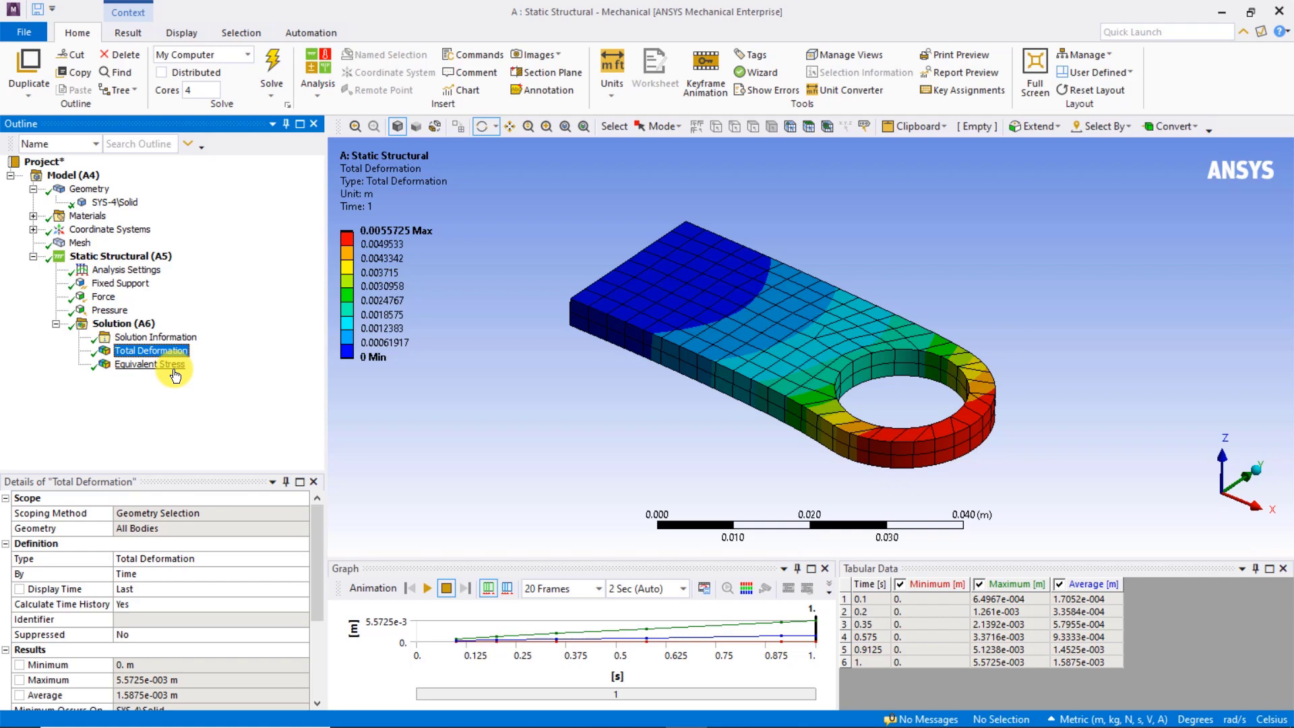
Insert a Convergence check under Total Deformation, defaulting to 20% allowable change
{"action": "right_click", "coordinate": [174, 356]}
{"action": "mouse_move", "coordinate": [213, 366]}
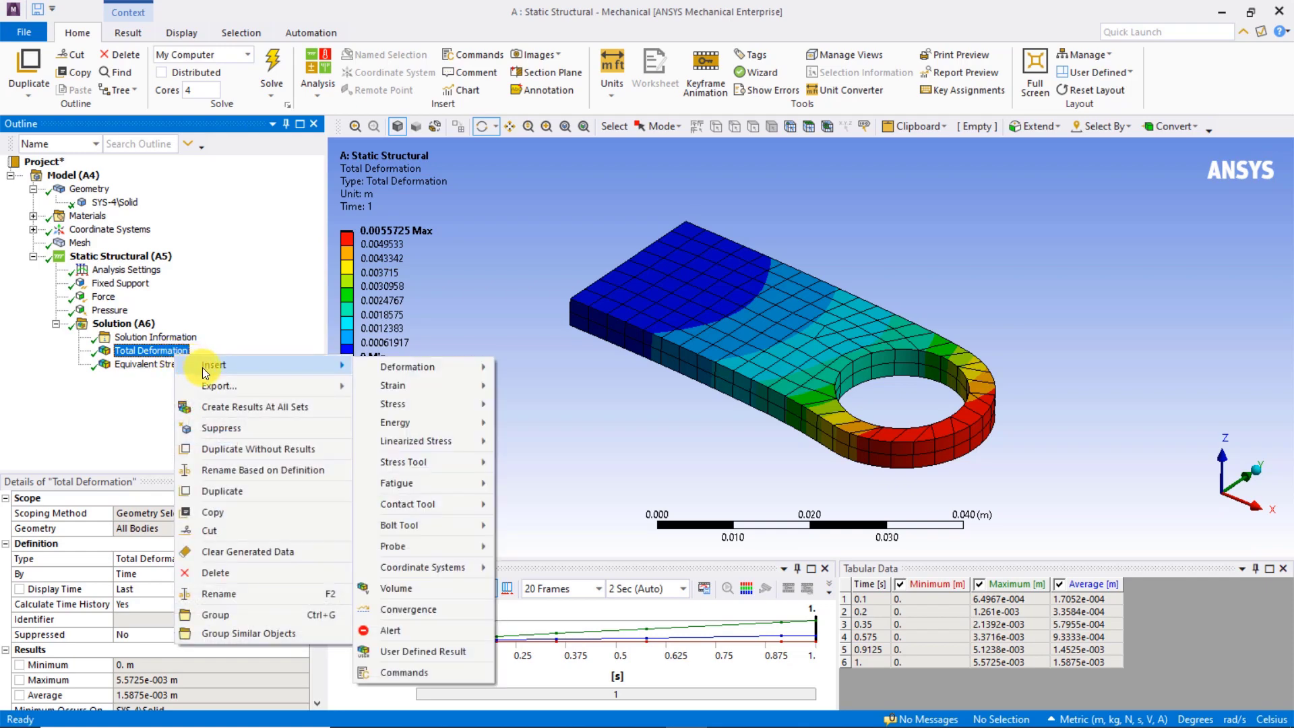
{"action": "left_click", "coordinate": [424, 614]}
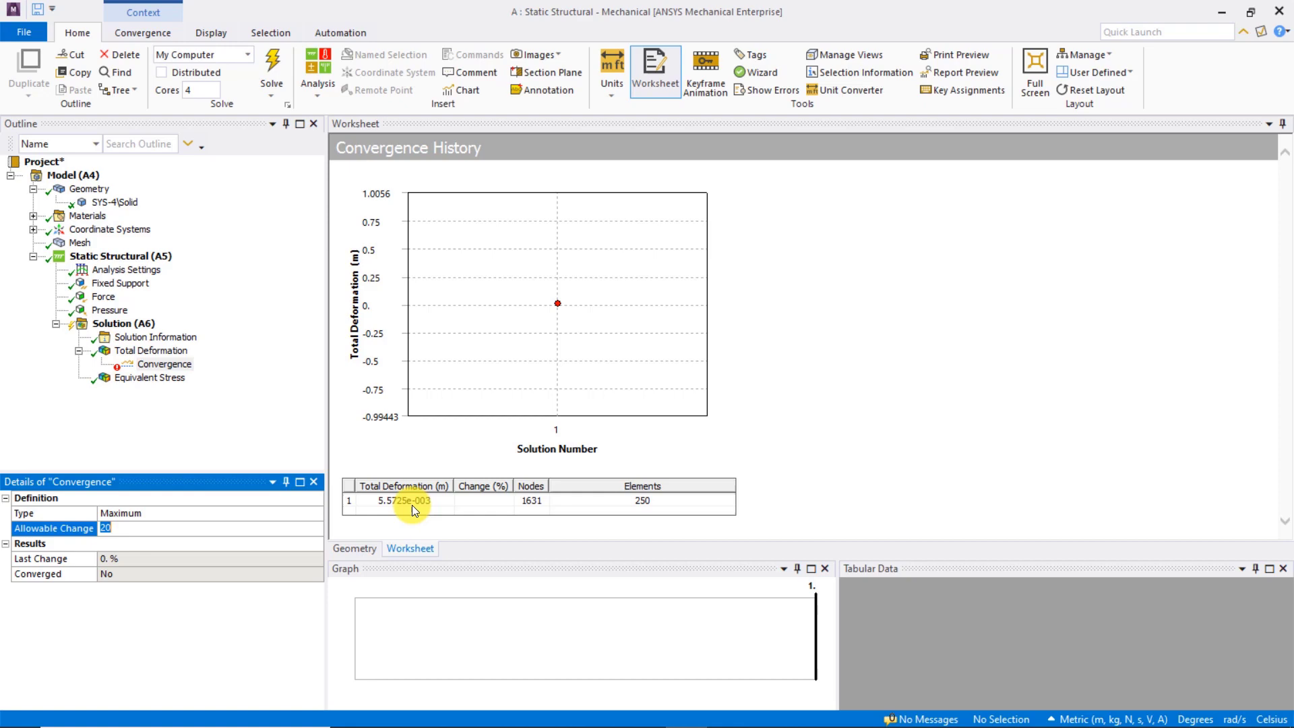
{"action": "left_click", "coordinate": [153, 352]}
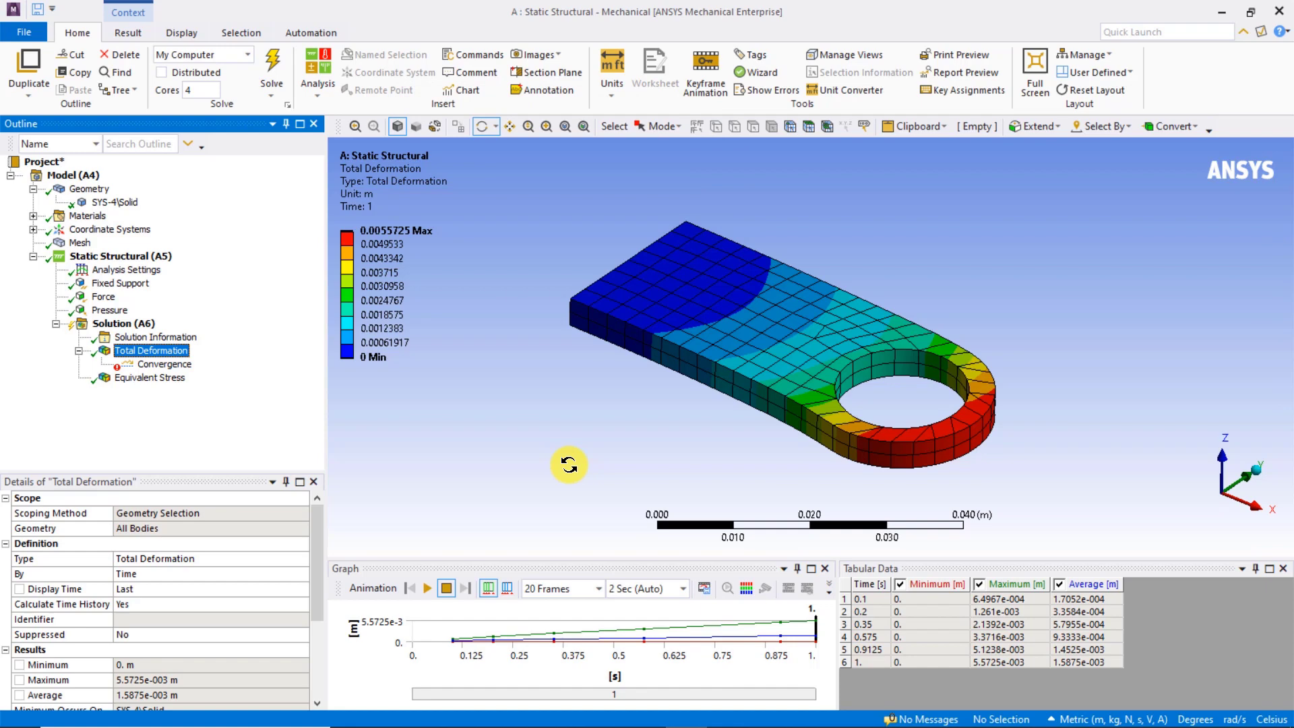
Set the Convergence object's Allowable Change to 5%
{"action": "left_click", "coordinate": [190, 365]}
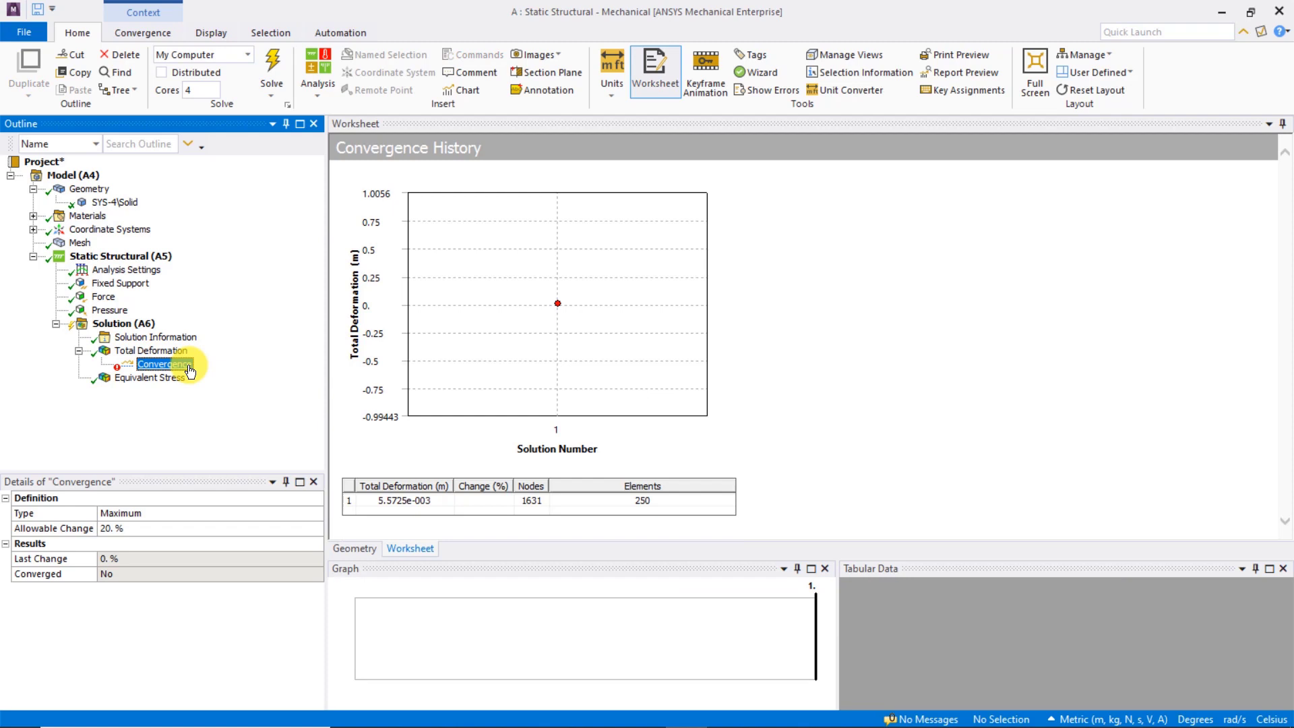
{"action": "left_click", "coordinate": [167, 529]}
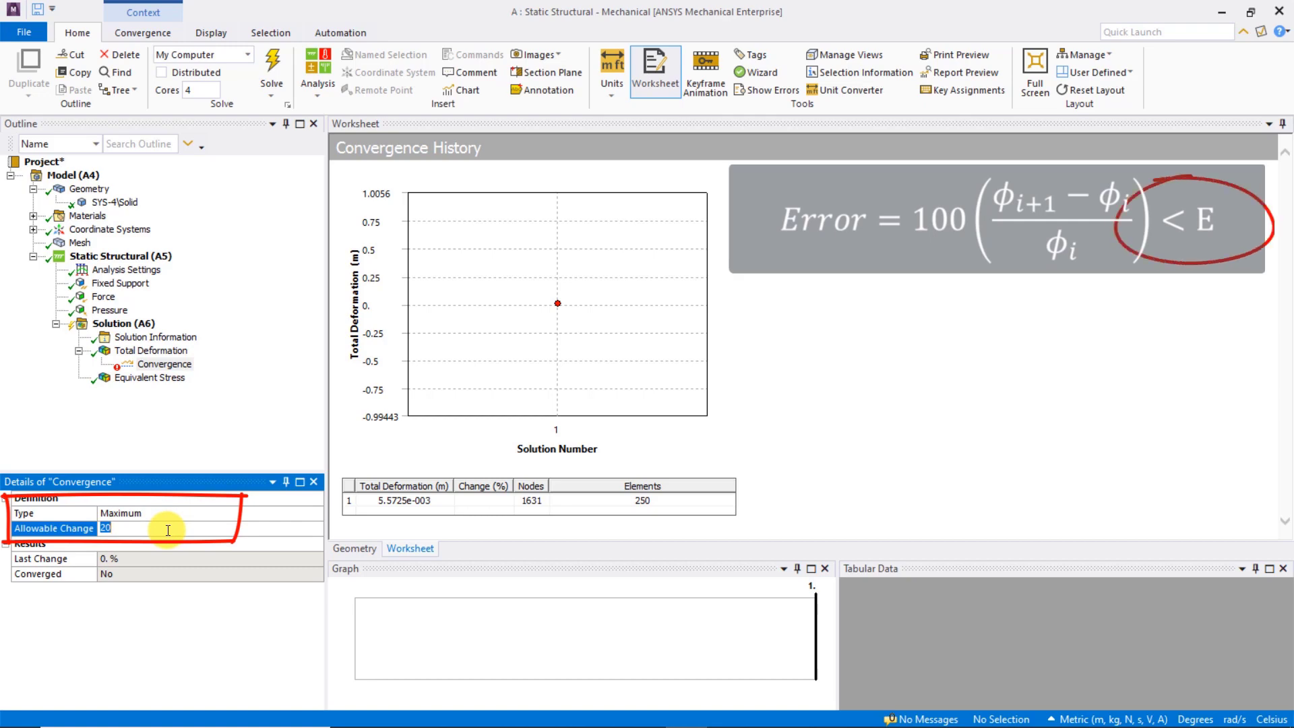
{"action": "type", "text": "5"}
{"action": "key", "text": "Return"}
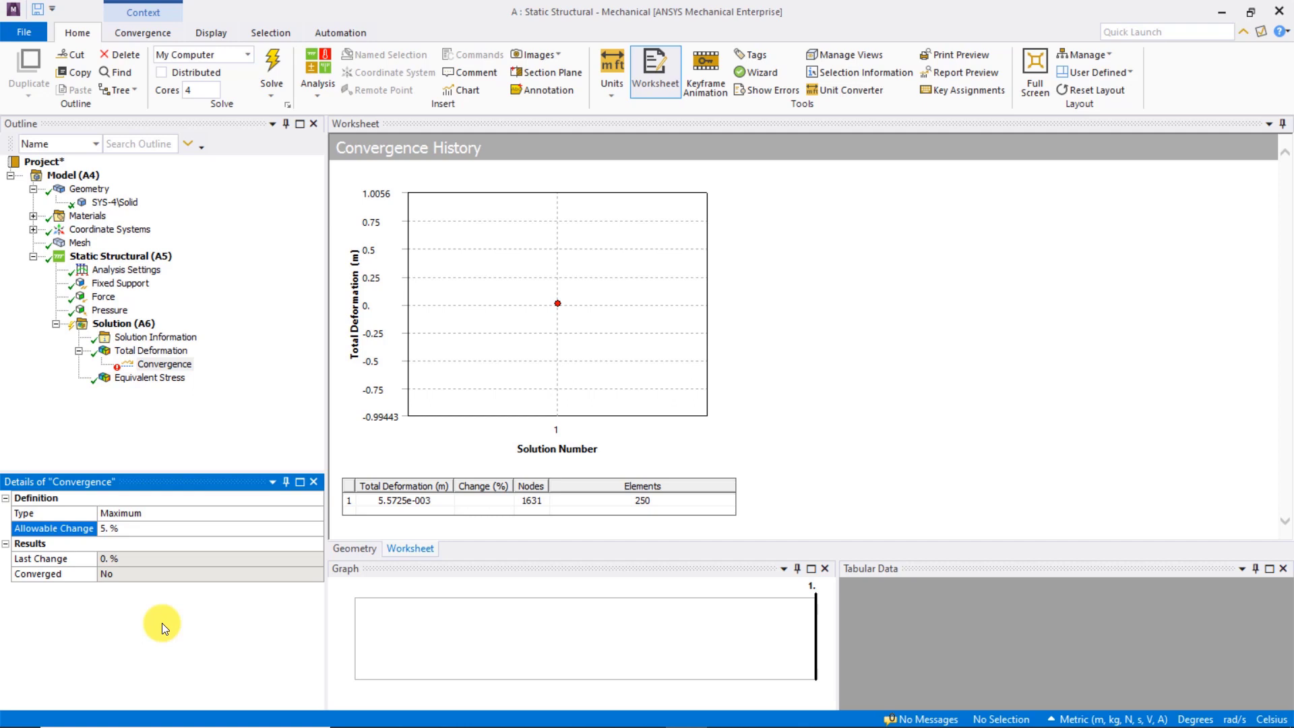
Set Solution's Max Refinement Loops to 1 and Refinement Depth to 3
{"action": "left_click", "coordinate": [113, 325]}
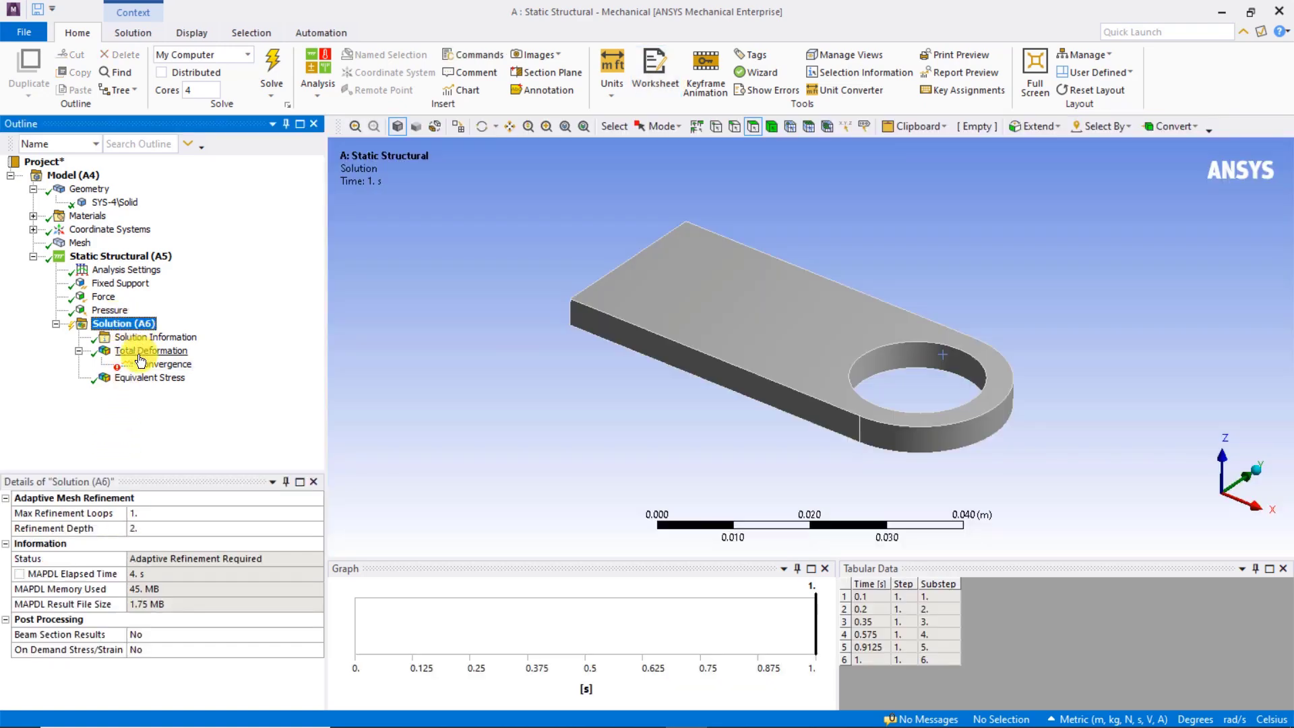
{"action": "left_click", "coordinate": [144, 529]}
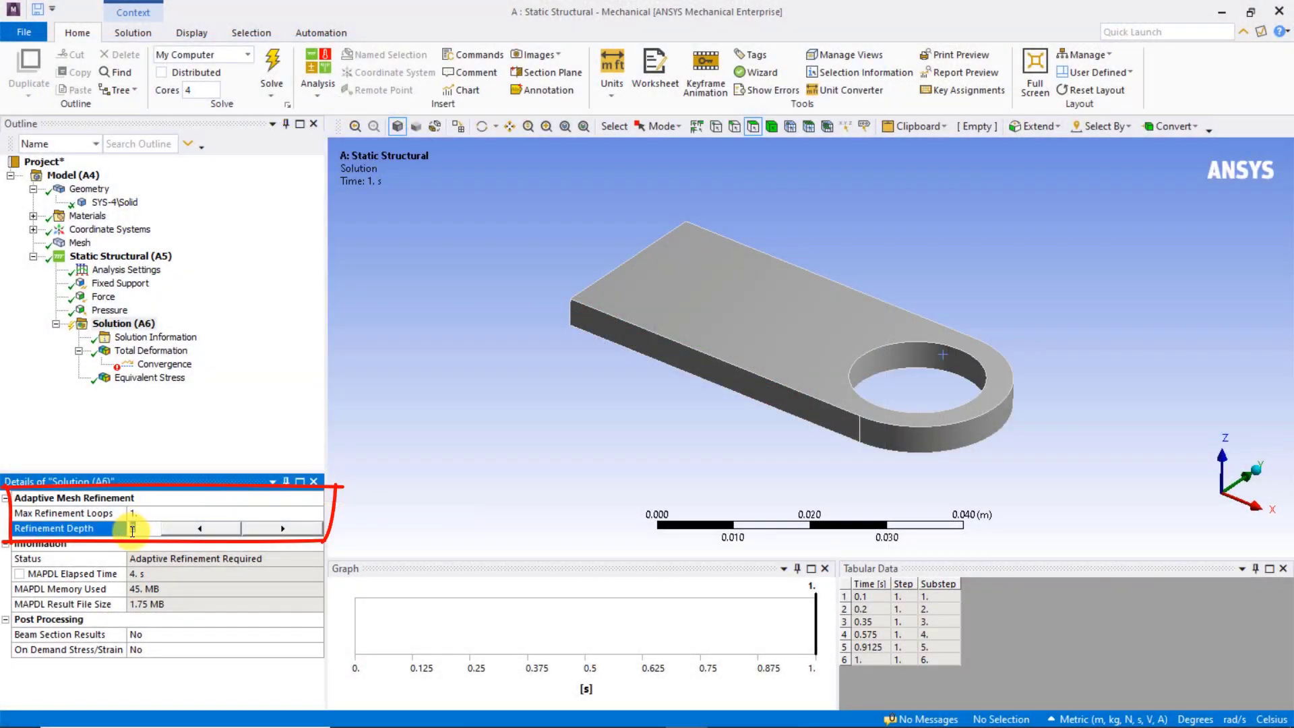
{"action": "left_click", "coordinate": [142, 513]}
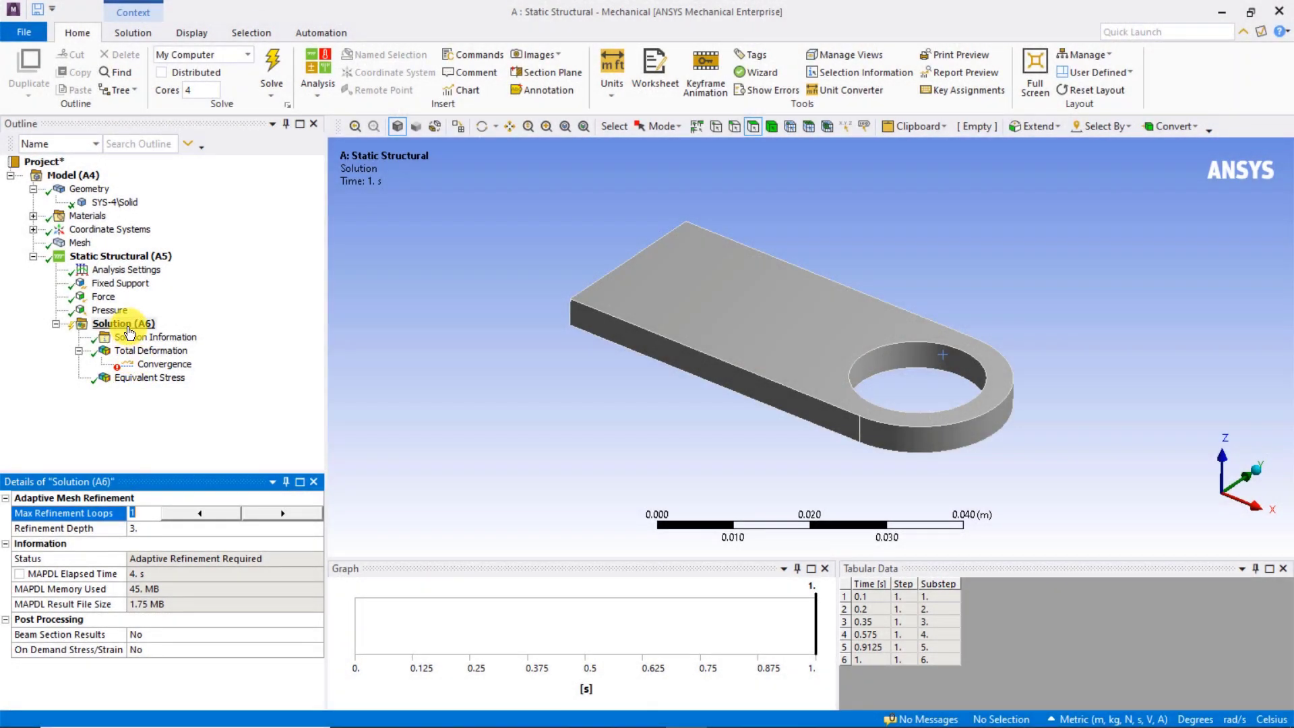
Re-solve with refinement; confirm deformation changed 0.13611%, within the 5% criterion
{"action": "right_click", "coordinate": [127, 328]}
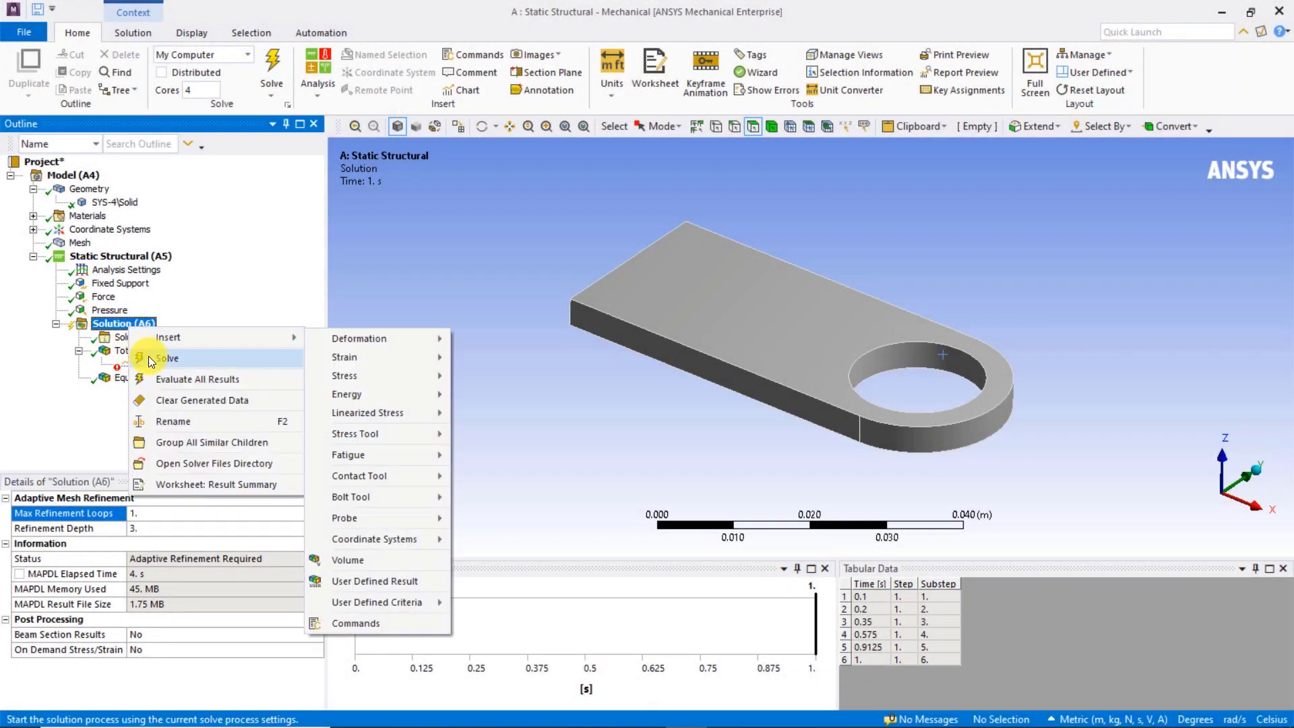
{"action": "key", "text": "Escape"}
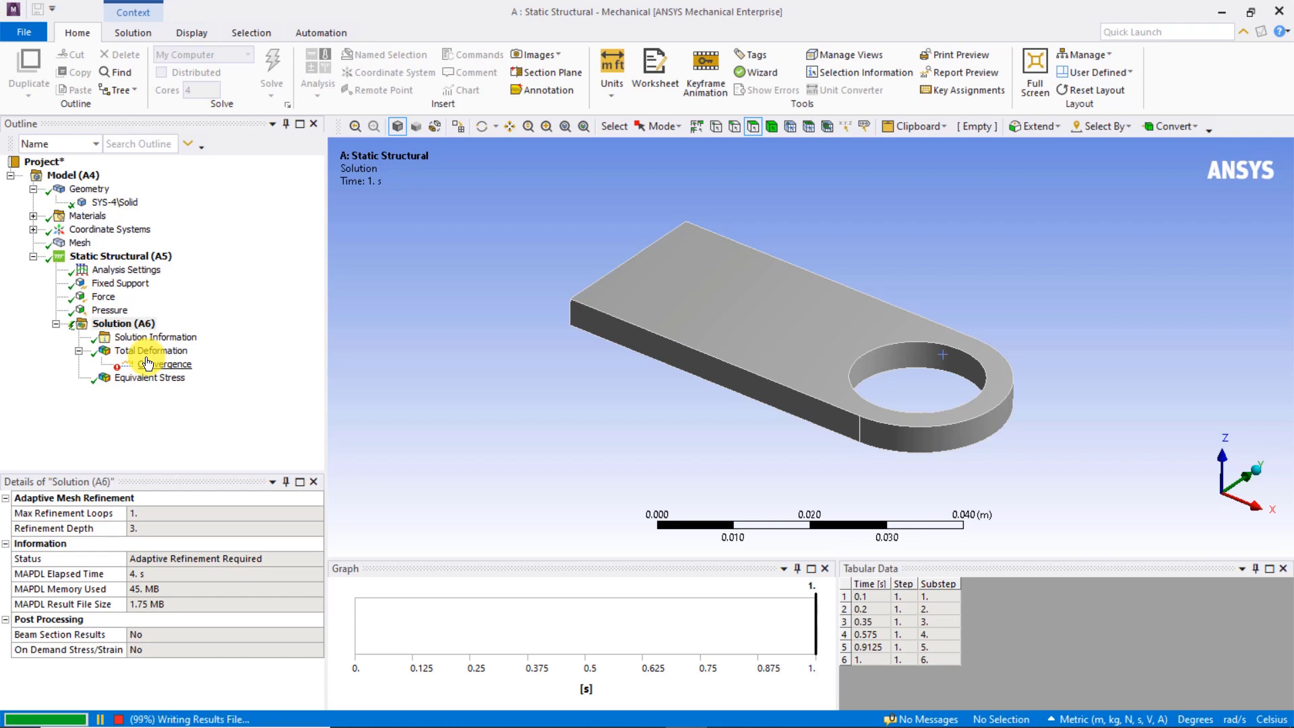
{"action": "left_click", "coordinate": [150, 366]}
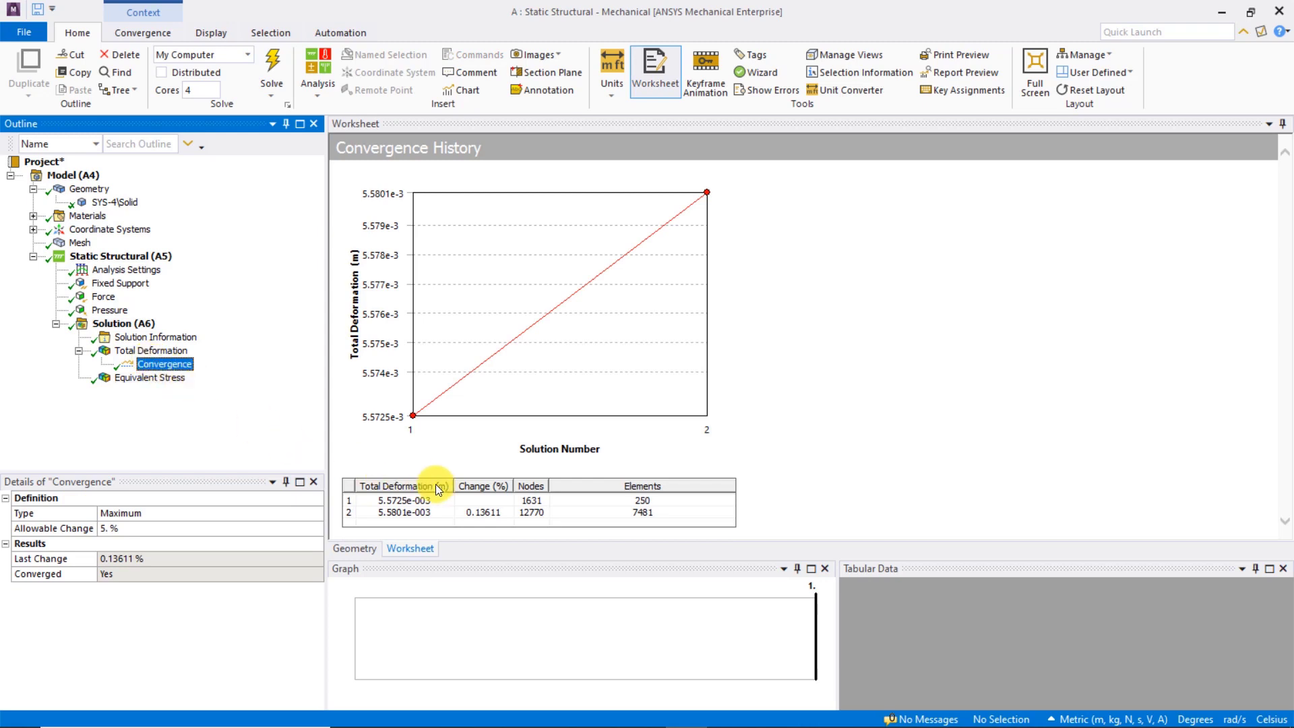
{"action": "left_click", "coordinate": [482, 513]}
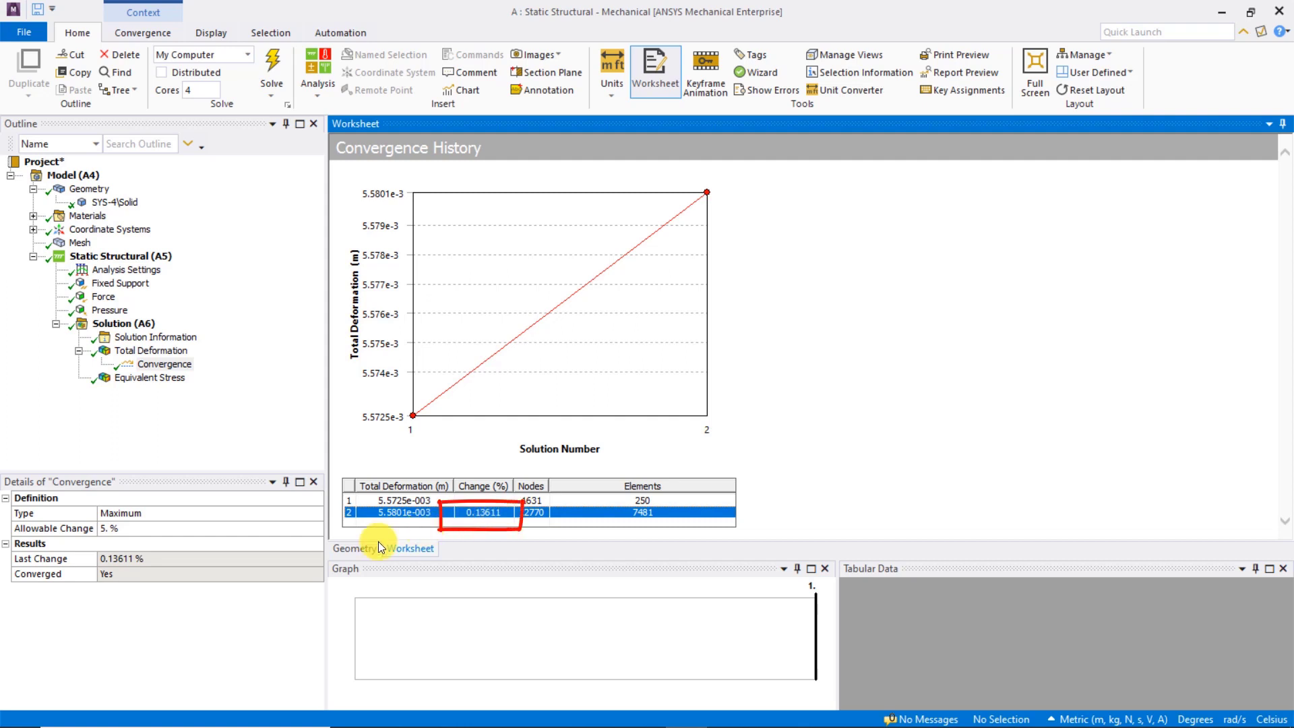
{"action": "left_click", "coordinate": [268, 529]}
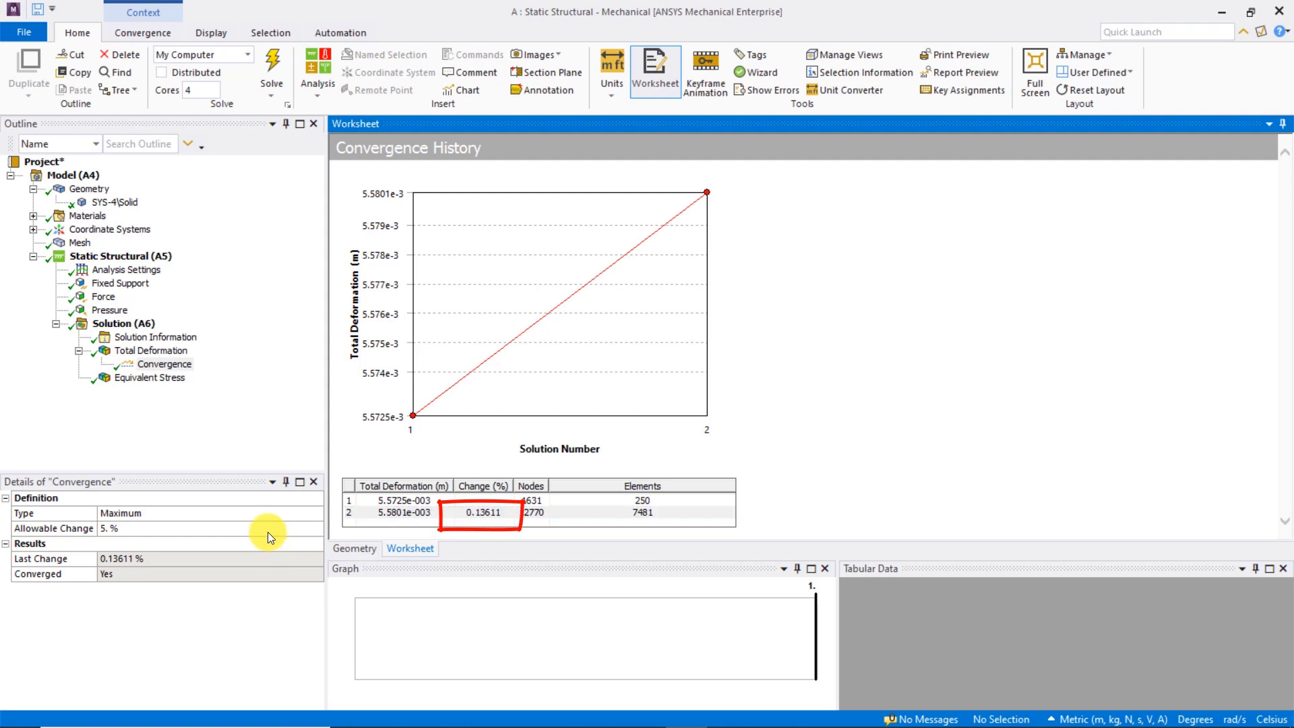
{"action": "left_click", "coordinate": [480, 513]}
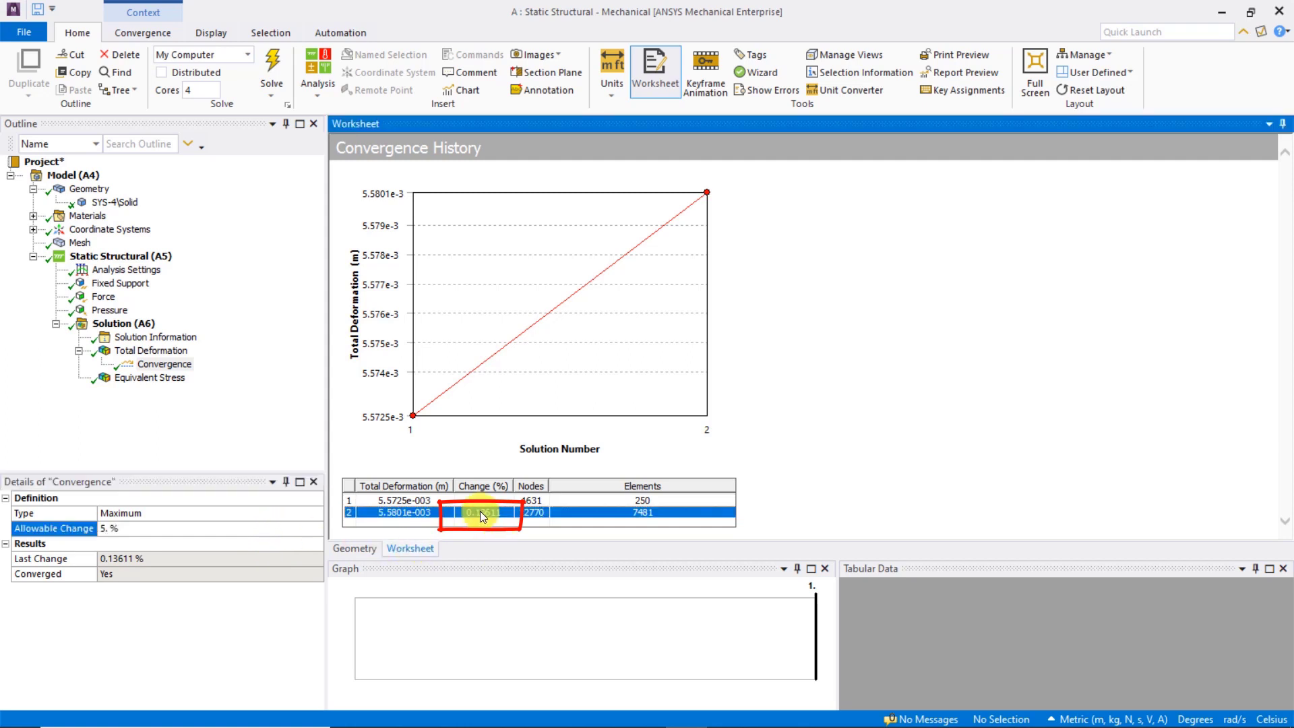
{"action": "left_click", "coordinate": [162, 351]}
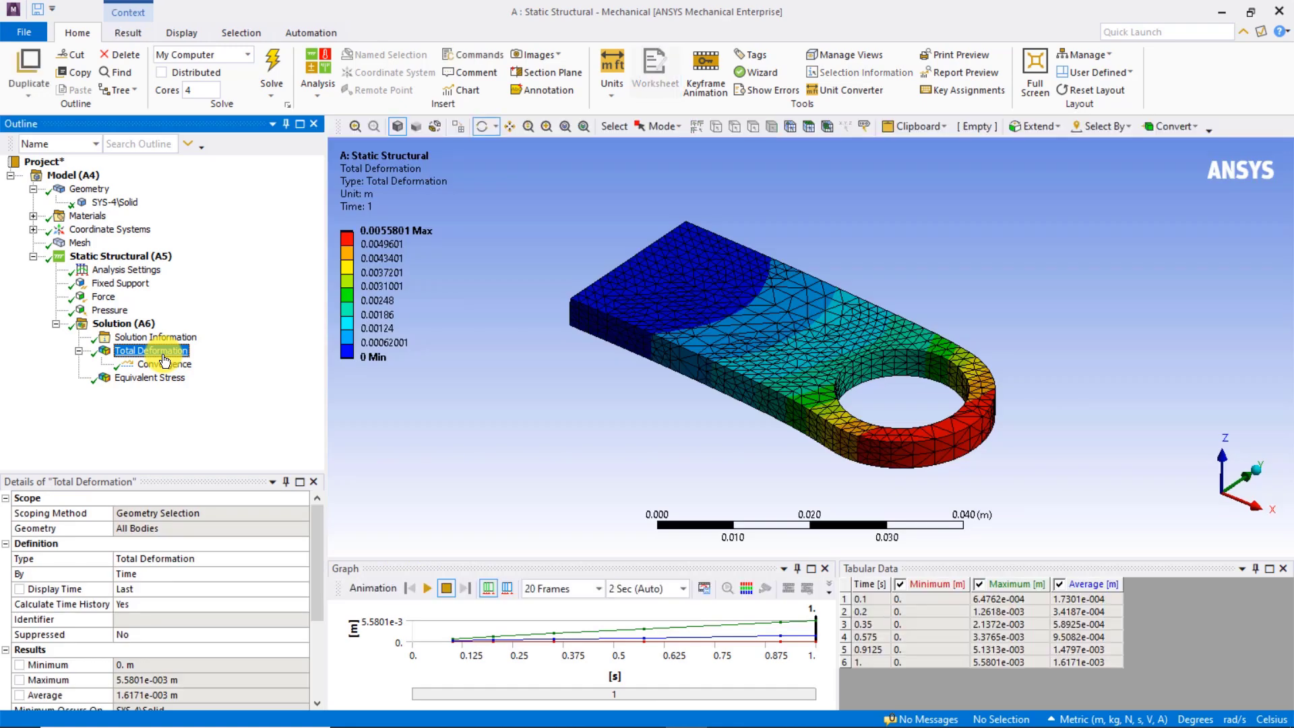
{"action": "left_click_drag", "start_coordinate": [557, 217], "coordinate": [1018, 489]}
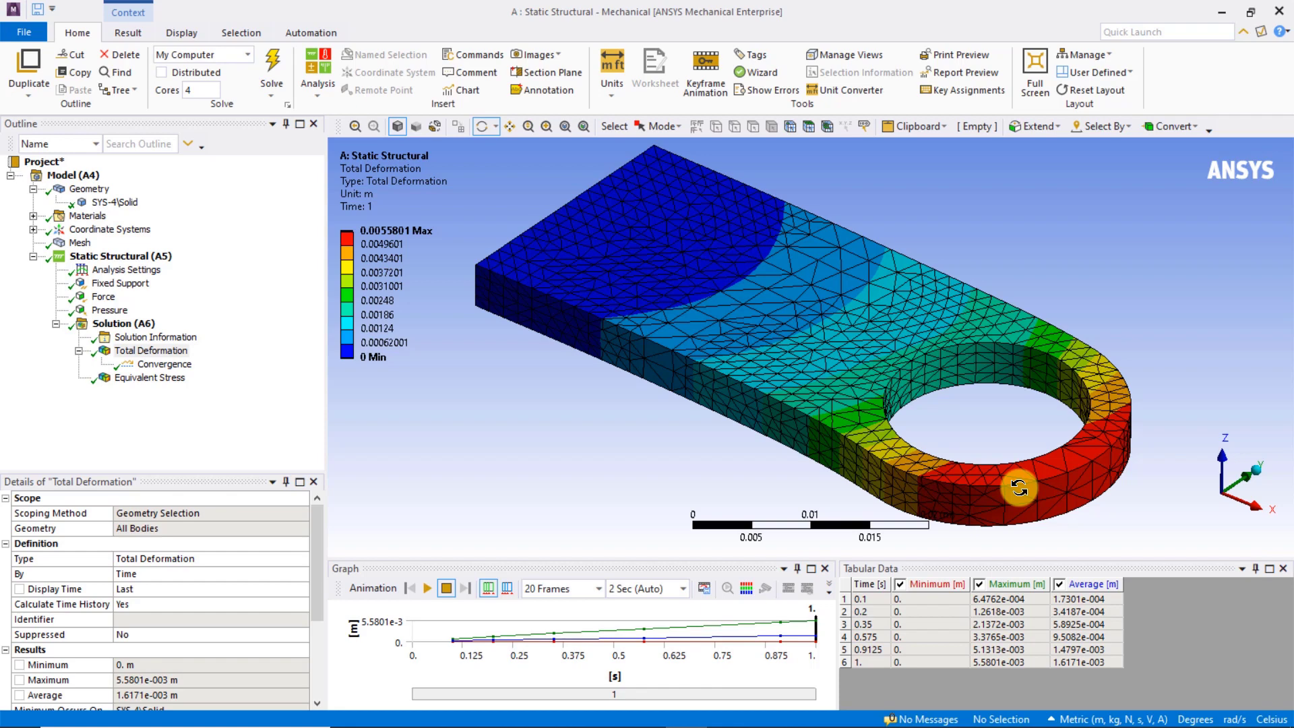
Add an Equivalent (von-Mises) Stress result scoped to the hole's inner cylindrical face
{"action": "right_click", "coordinate": [158, 323]}
{"action": "mouse_move", "coordinate": [199, 334]}
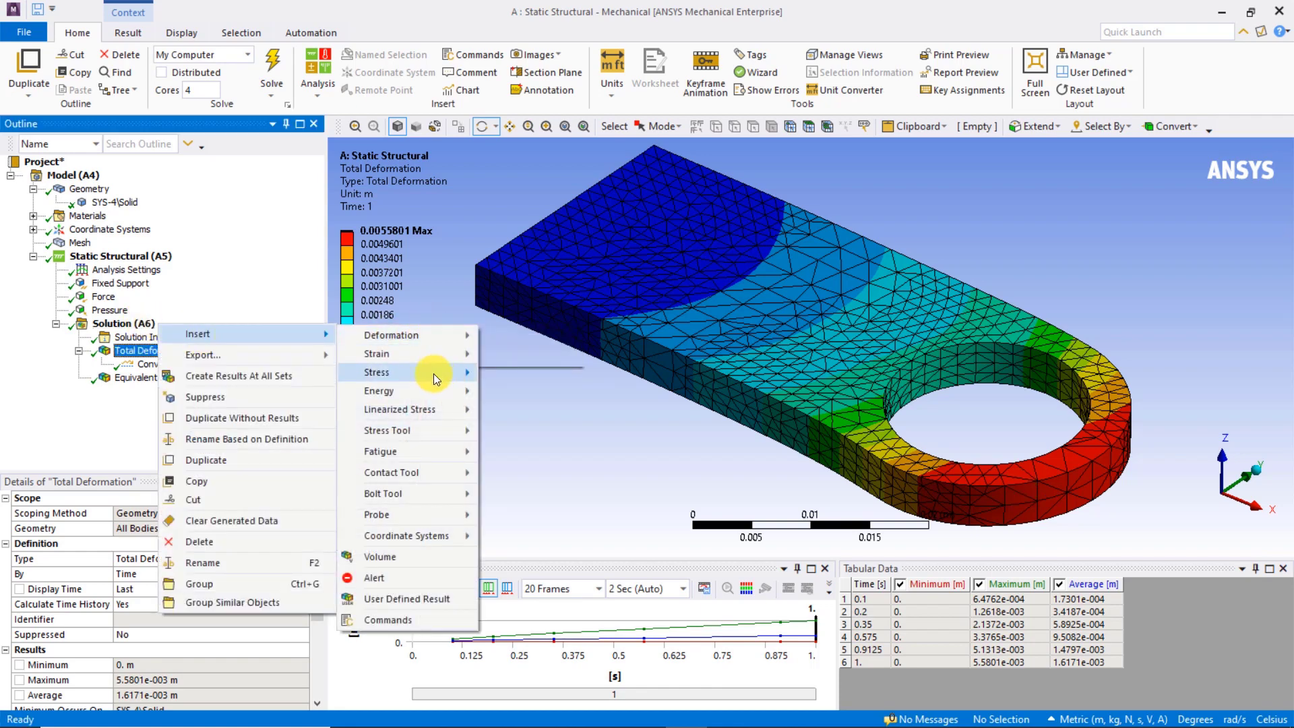
{"action": "left_click", "coordinate": [527, 376]}
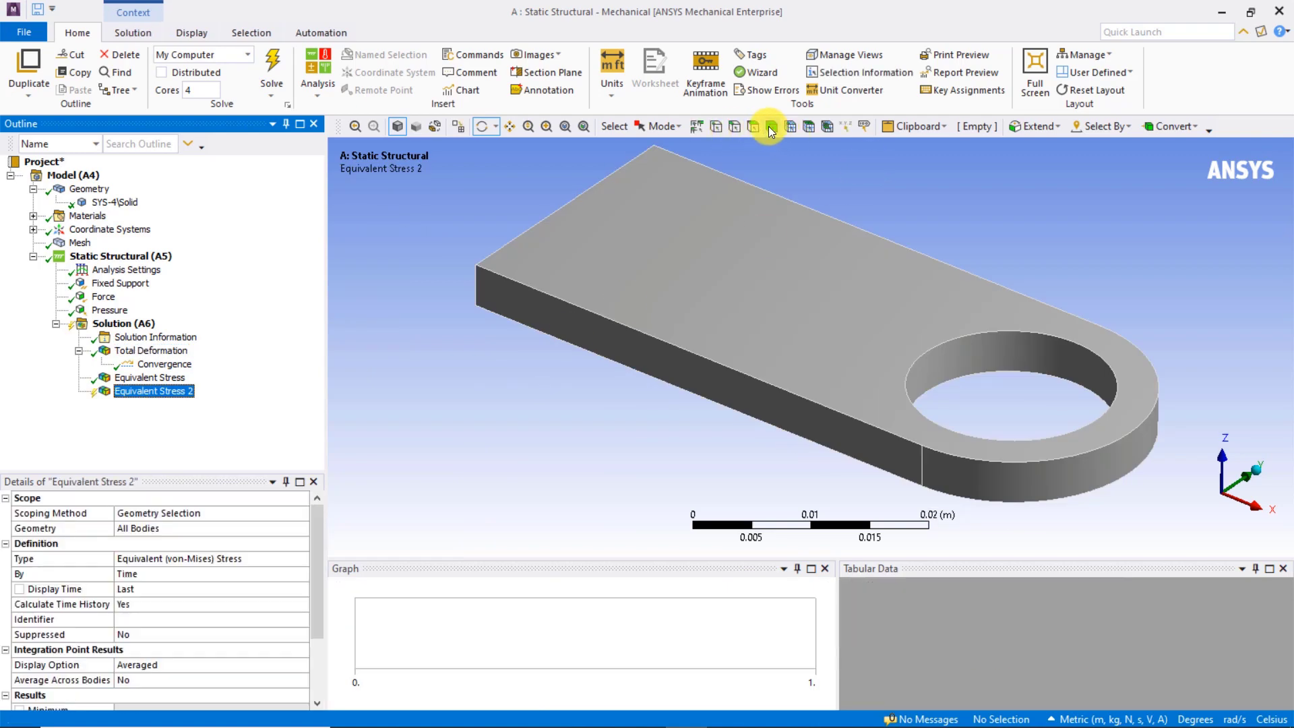
{"action": "left_click", "coordinate": [751, 127]}
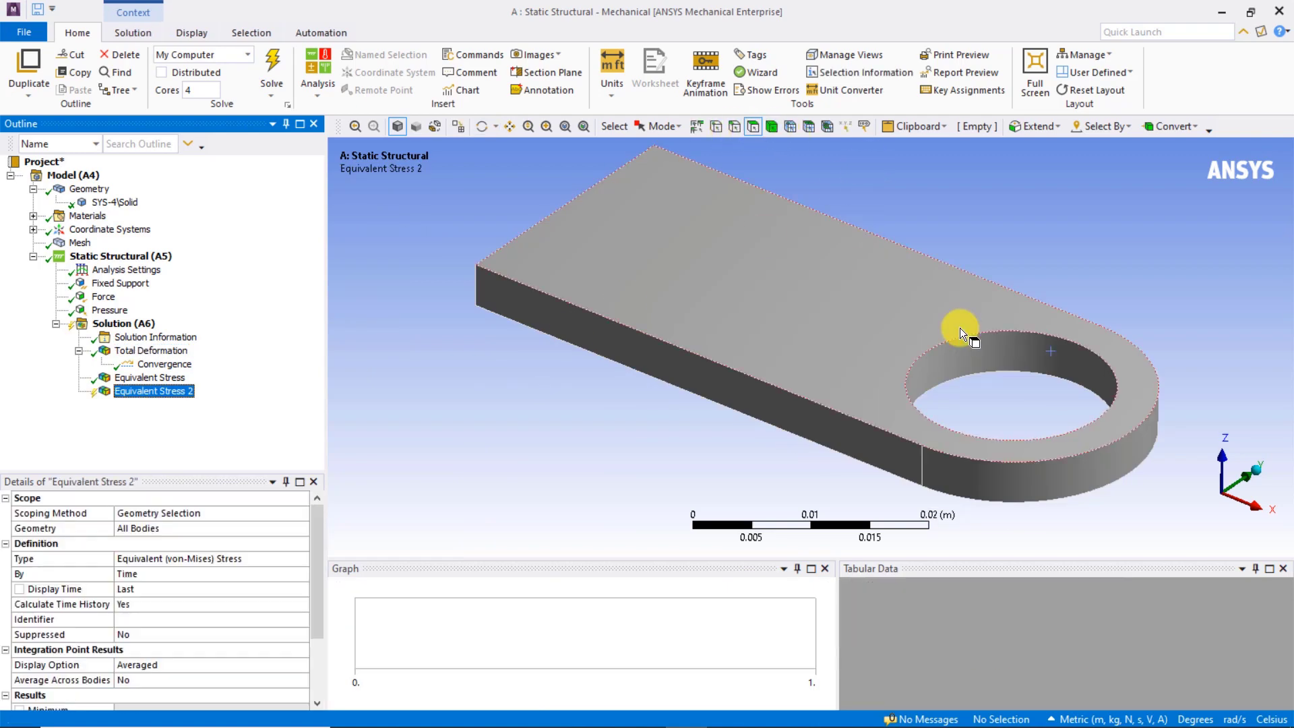
{"action": "left_click", "coordinate": [990, 347]}
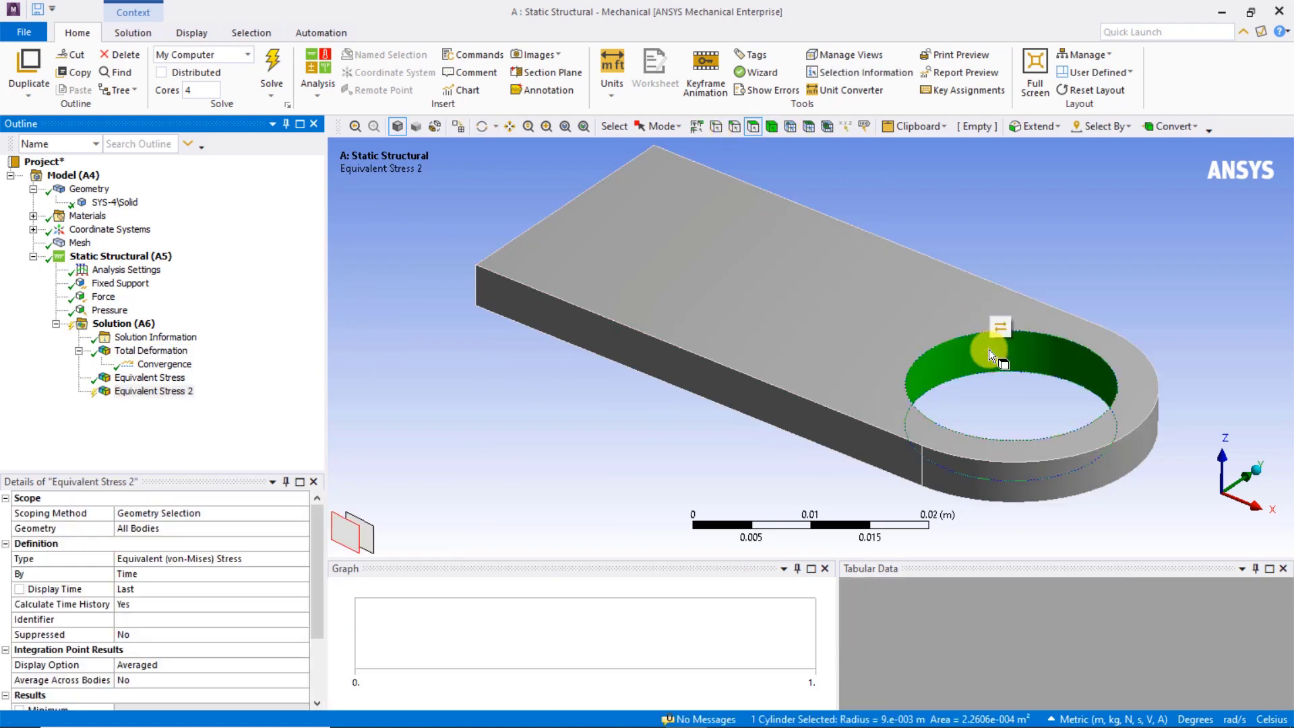
{"action": "left_click", "coordinate": [175, 527]}
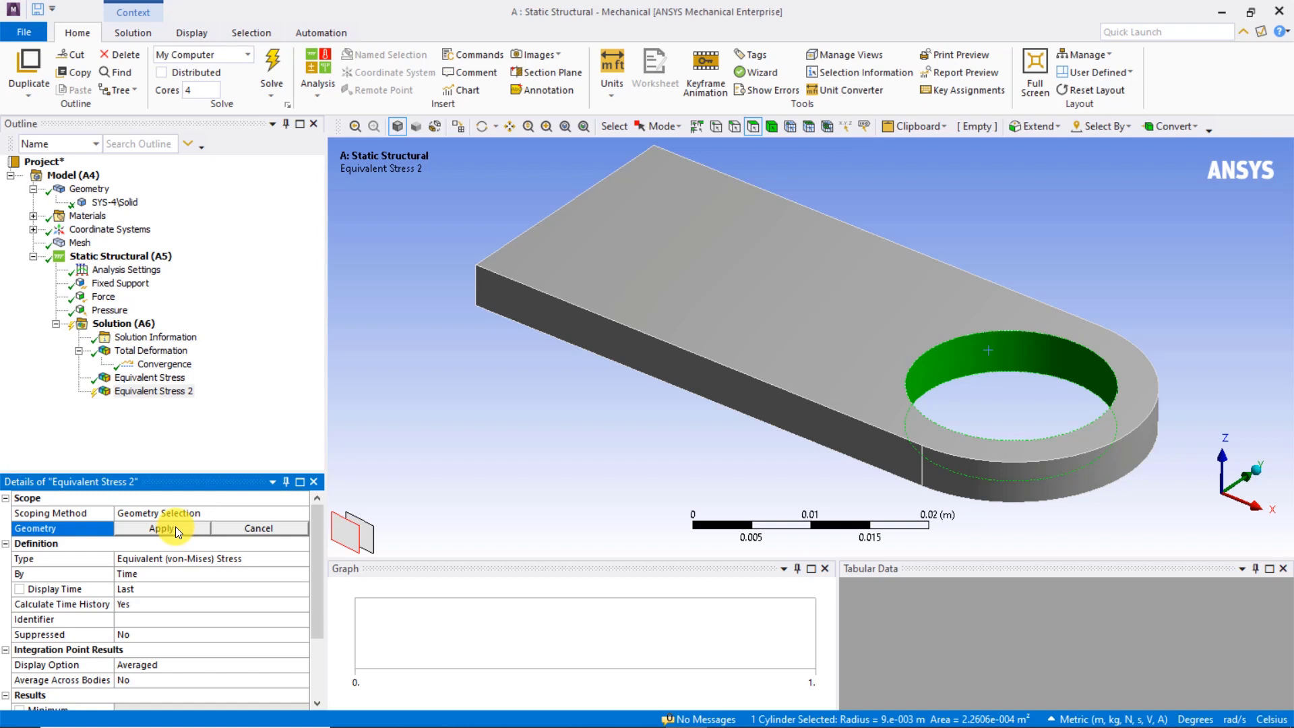
Attach a Convergence check with 5% allowable change to the hole-face stress
{"action": "right_click", "coordinate": [154, 392]}
{"action": "mouse_move", "coordinate": [193, 403]}
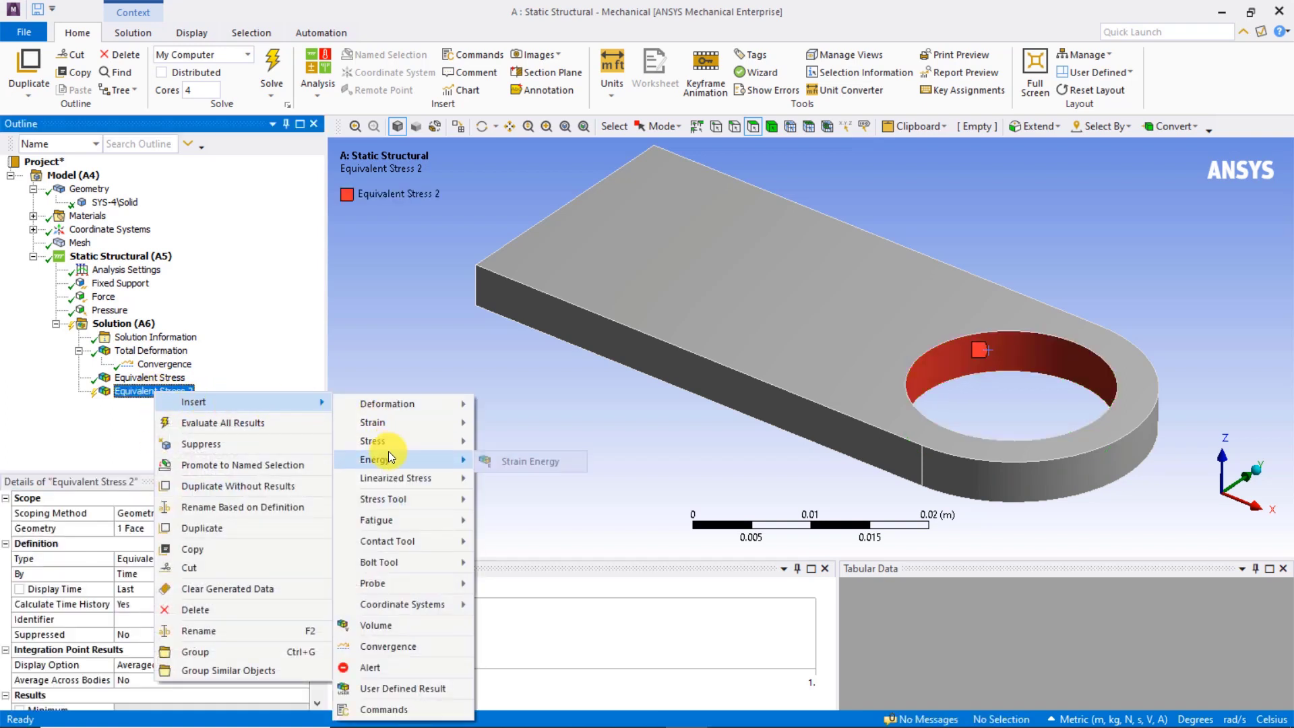
{"action": "left_click", "coordinate": [391, 645]}
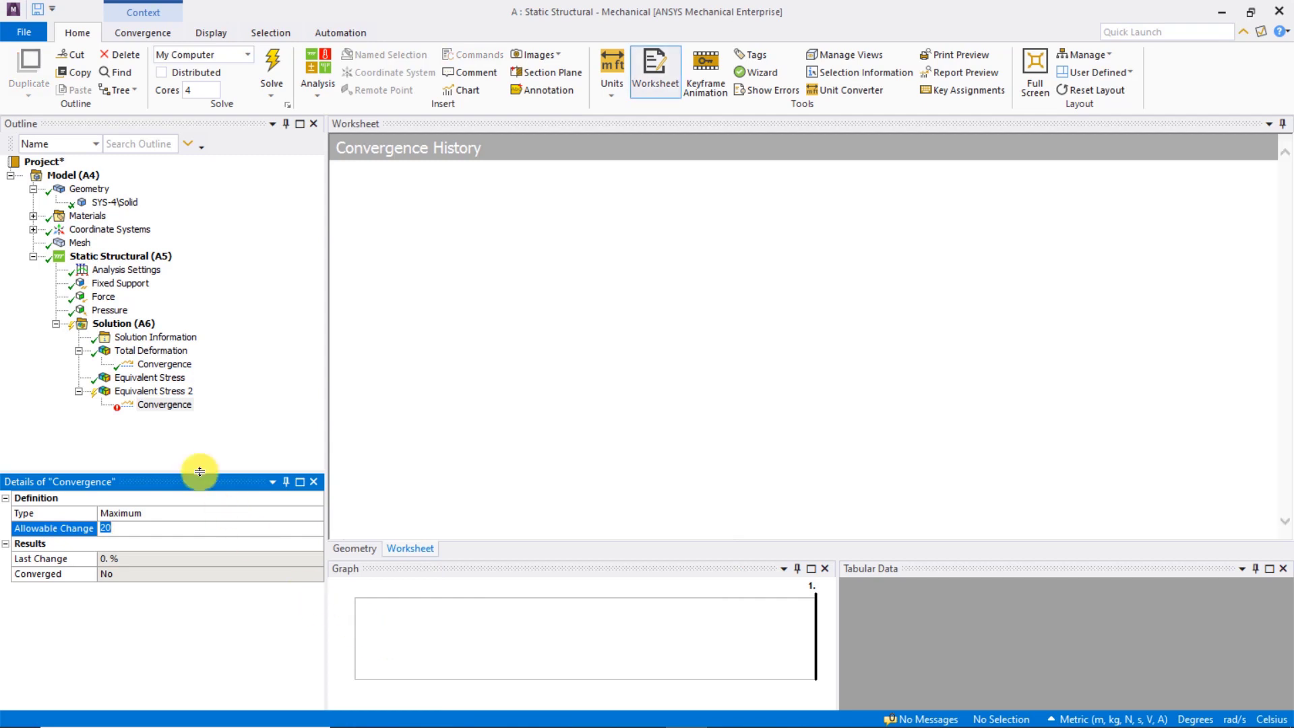
{"action": "type", "text": "5"}
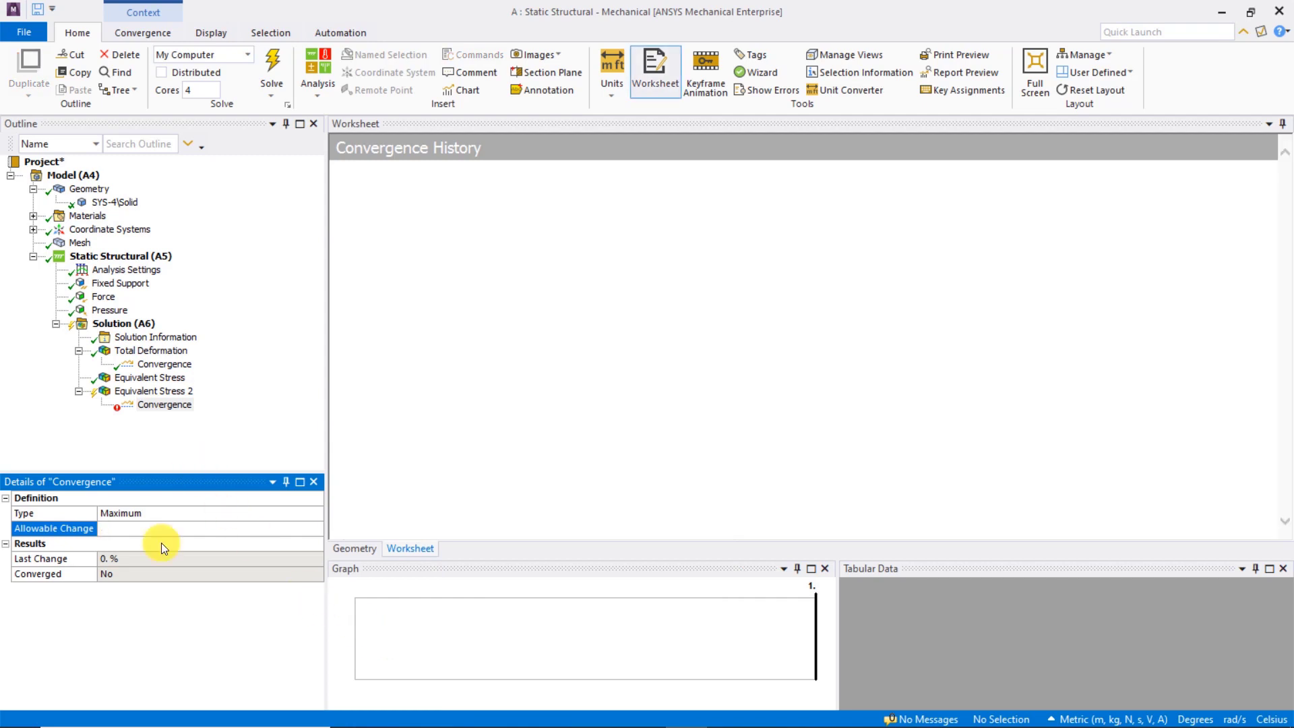
{"action": "key", "text": "Return"}
{"action": "type", "text": "5."}
{"action": "left_click", "coordinate": [176, 422]}
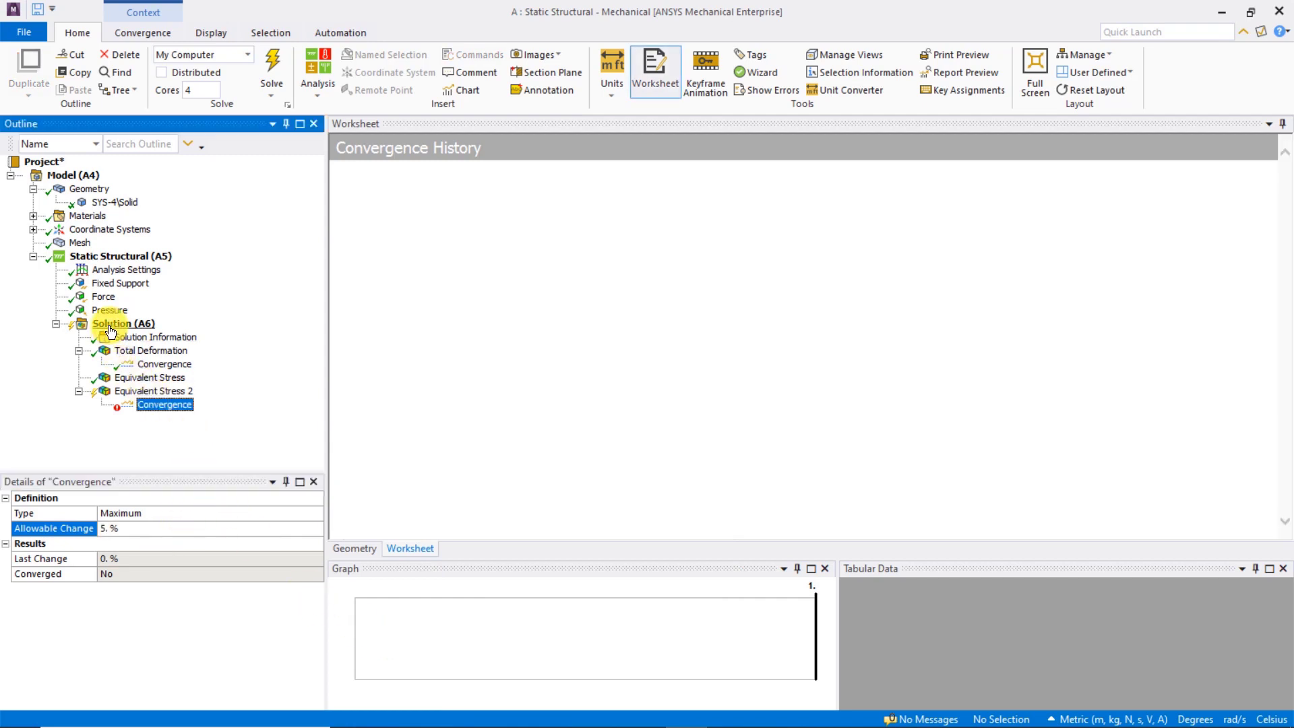
Re-solve the refined model and zoom in on the hole-face stress contour
{"action": "left_click", "coordinate": [110, 325]}
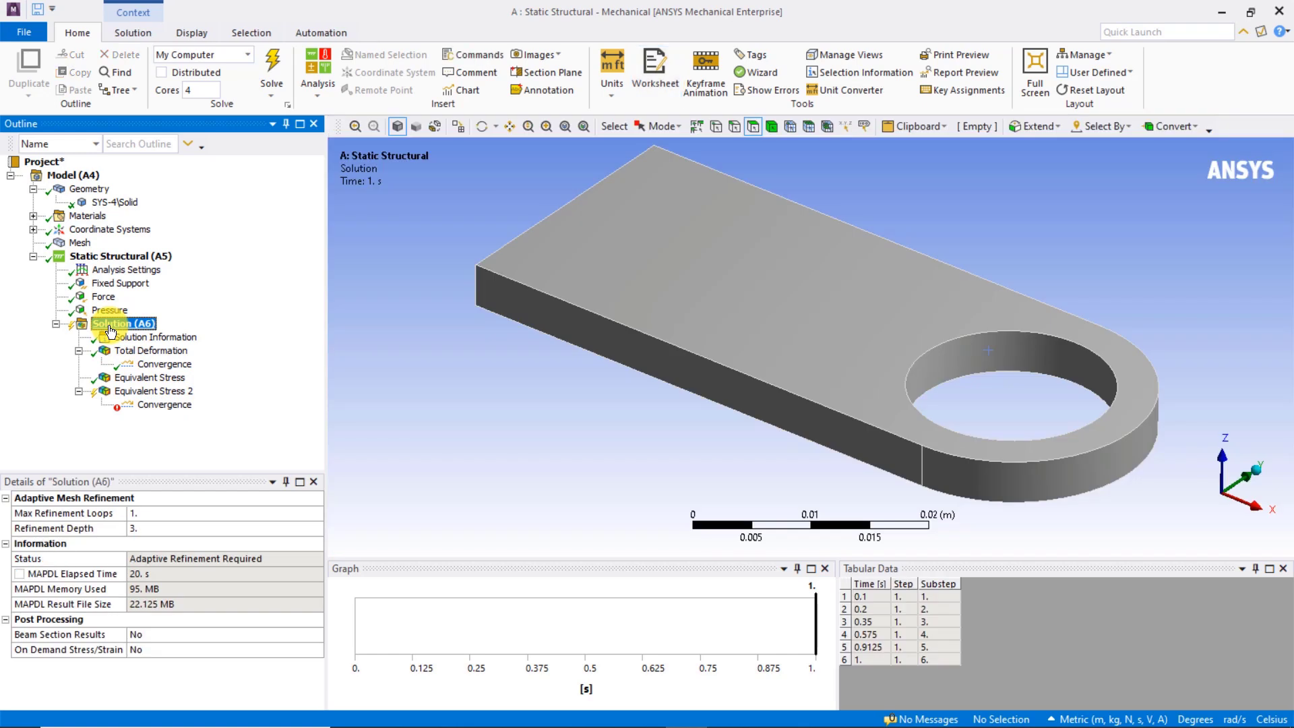
{"action": "right_click", "coordinate": [109, 334]}
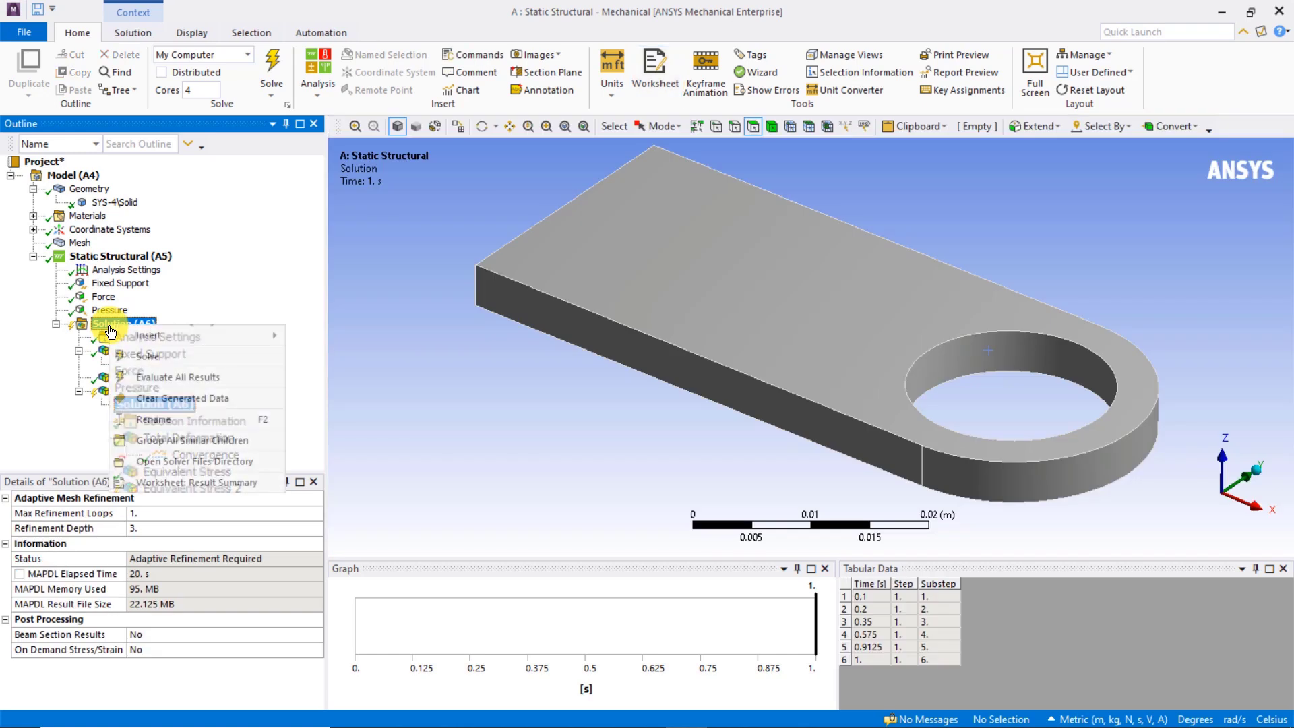
{"action": "left_click", "coordinate": [144, 356]}
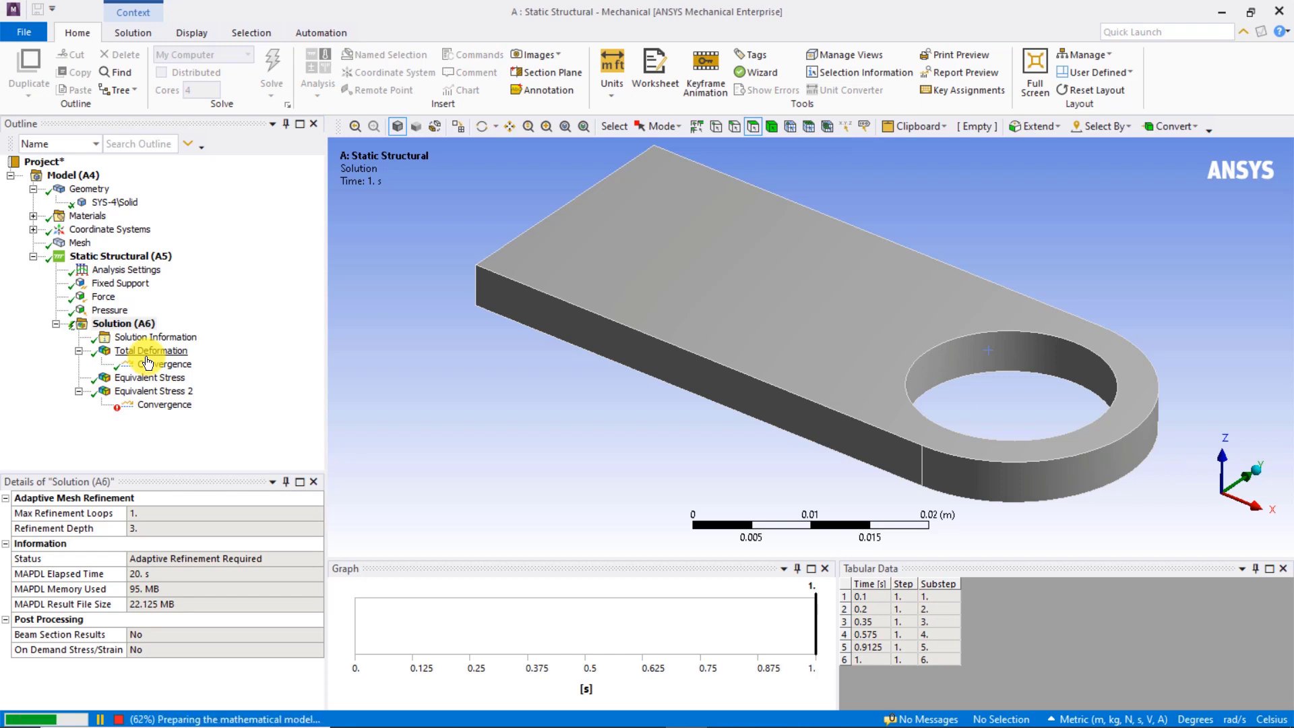
{"action": "left_click", "coordinate": [153, 392]}
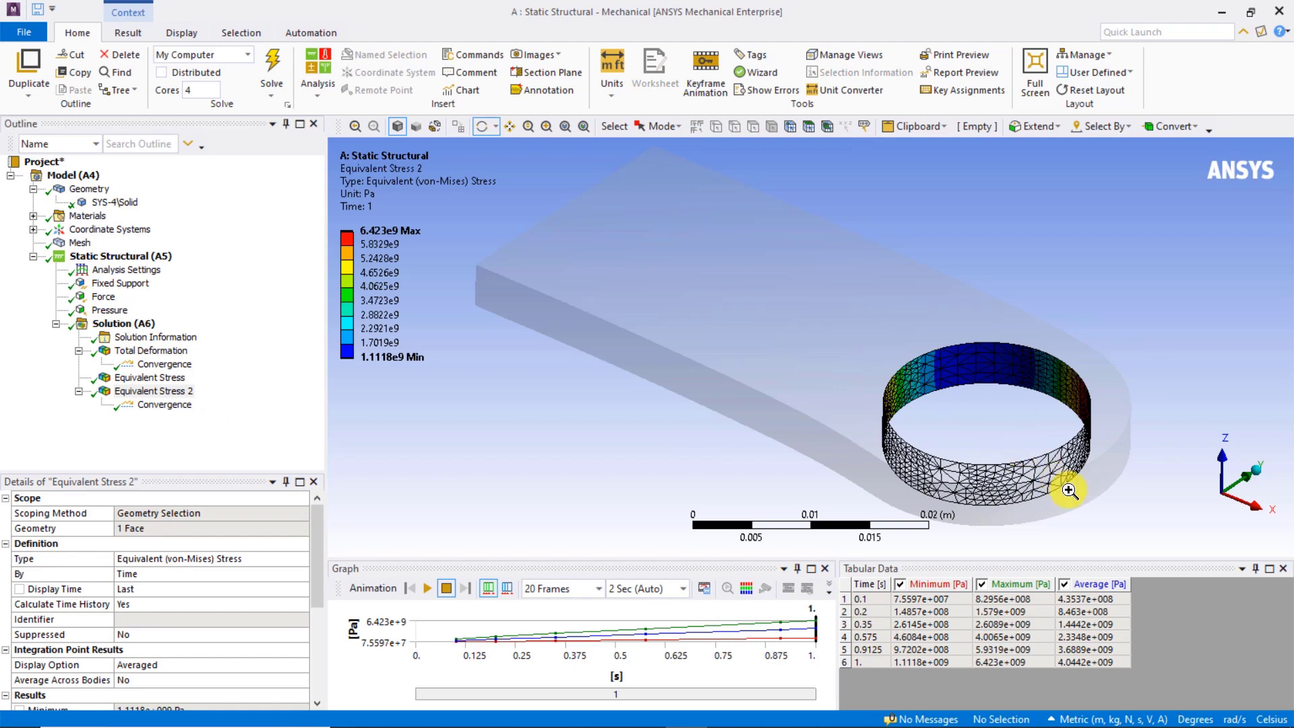
{"action": "right_click_drag", "start_coordinate": [858, 347], "coordinate": [1112, 510]}
{"action": "key", "text": "F7"}
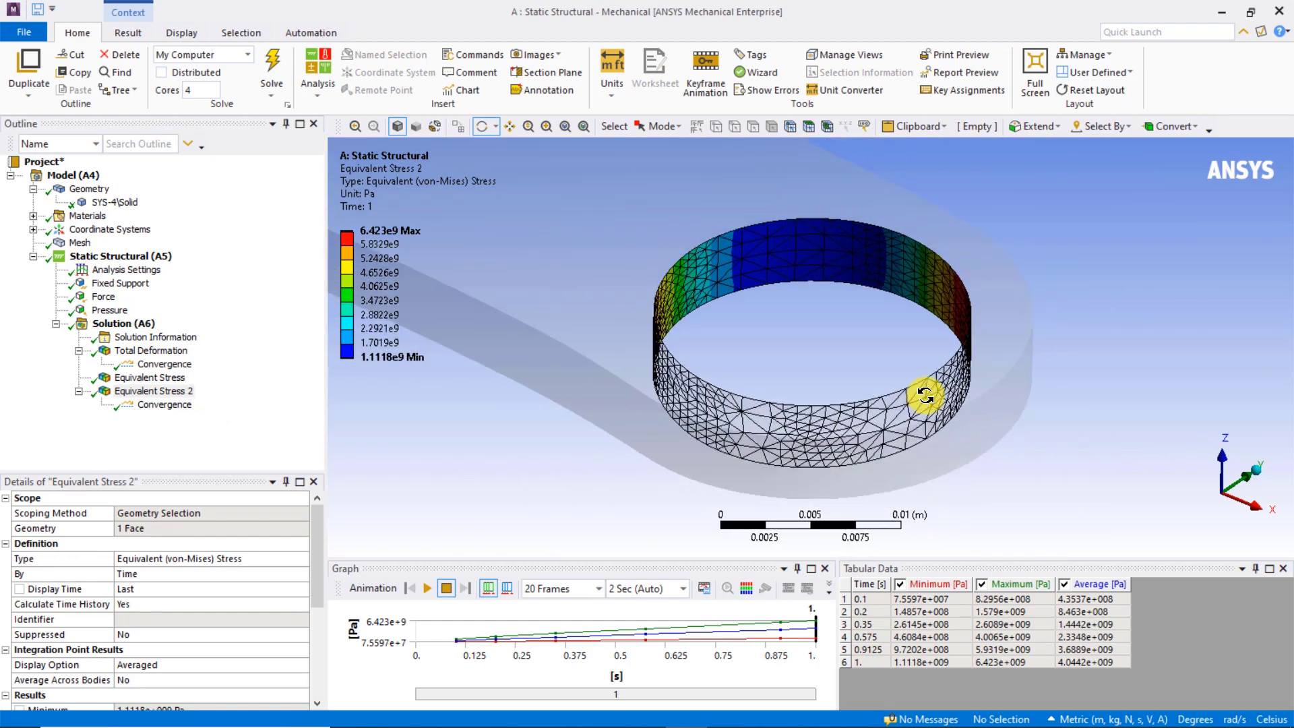
Review both convergence histories, with hole stress changing only 0.76%
{"action": "left_click", "coordinate": [165, 364]}
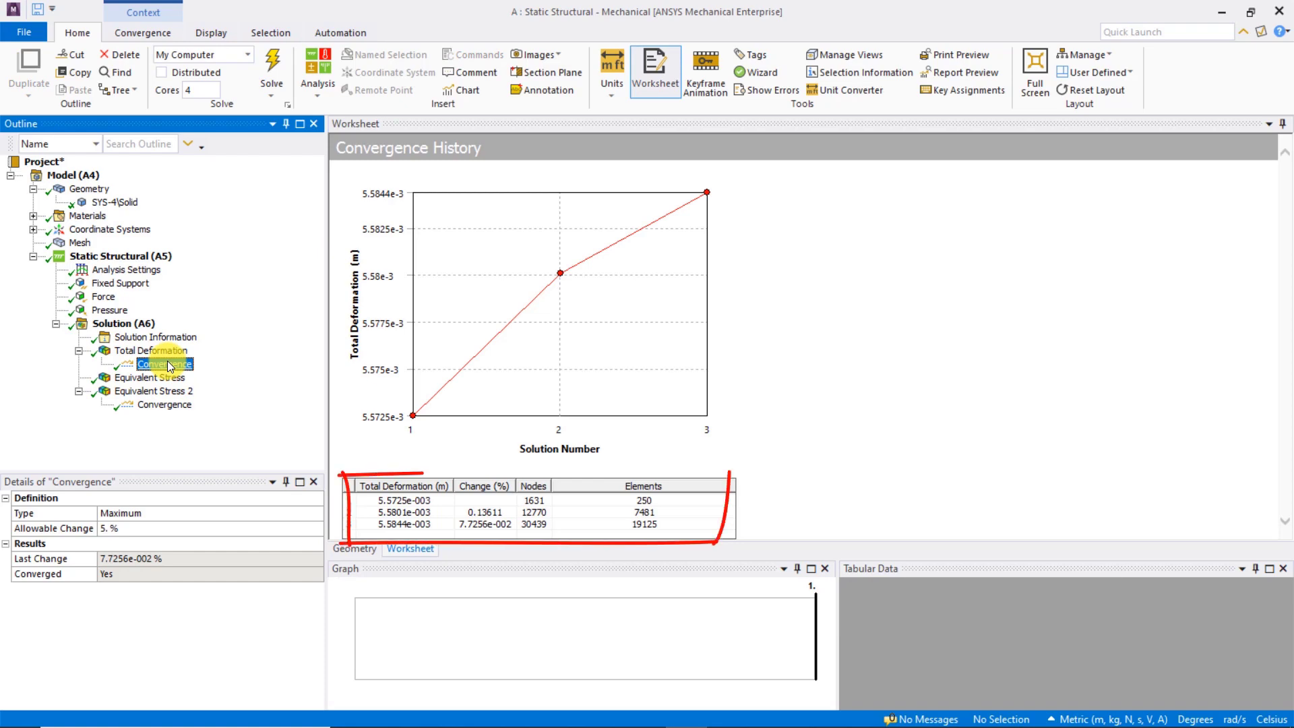
{"action": "left_click", "coordinate": [154, 404]}
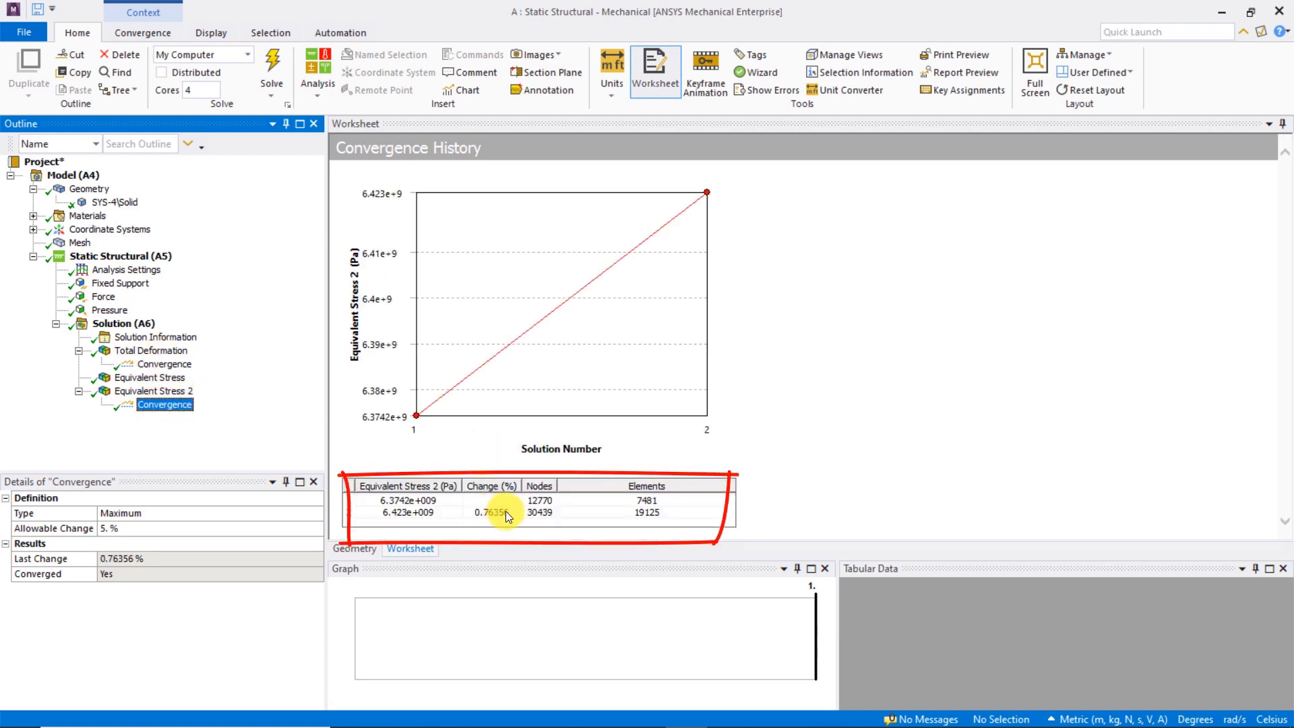
{"action": "left_click", "coordinate": [153, 390]}
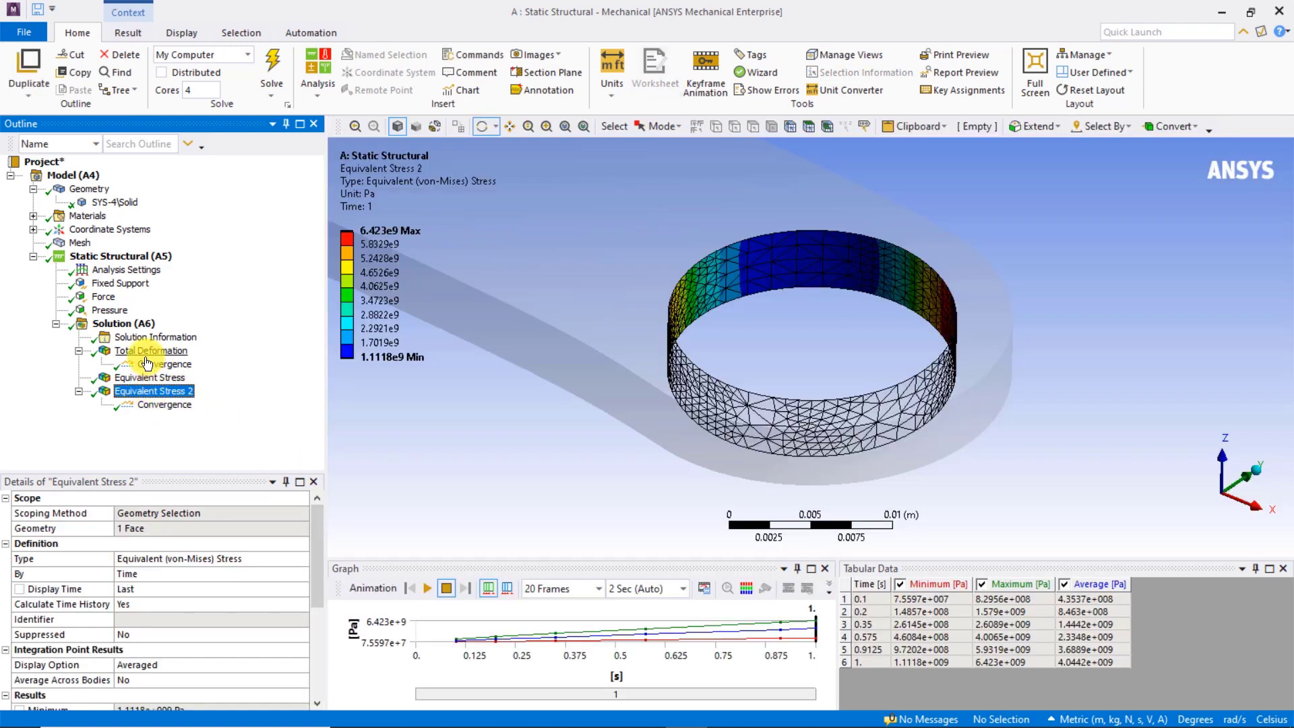
Display the Total Deformation contour, peaking at 5.5844e-003 m, on the further refined mesh
{"action": "left_click", "coordinate": [142, 351]}
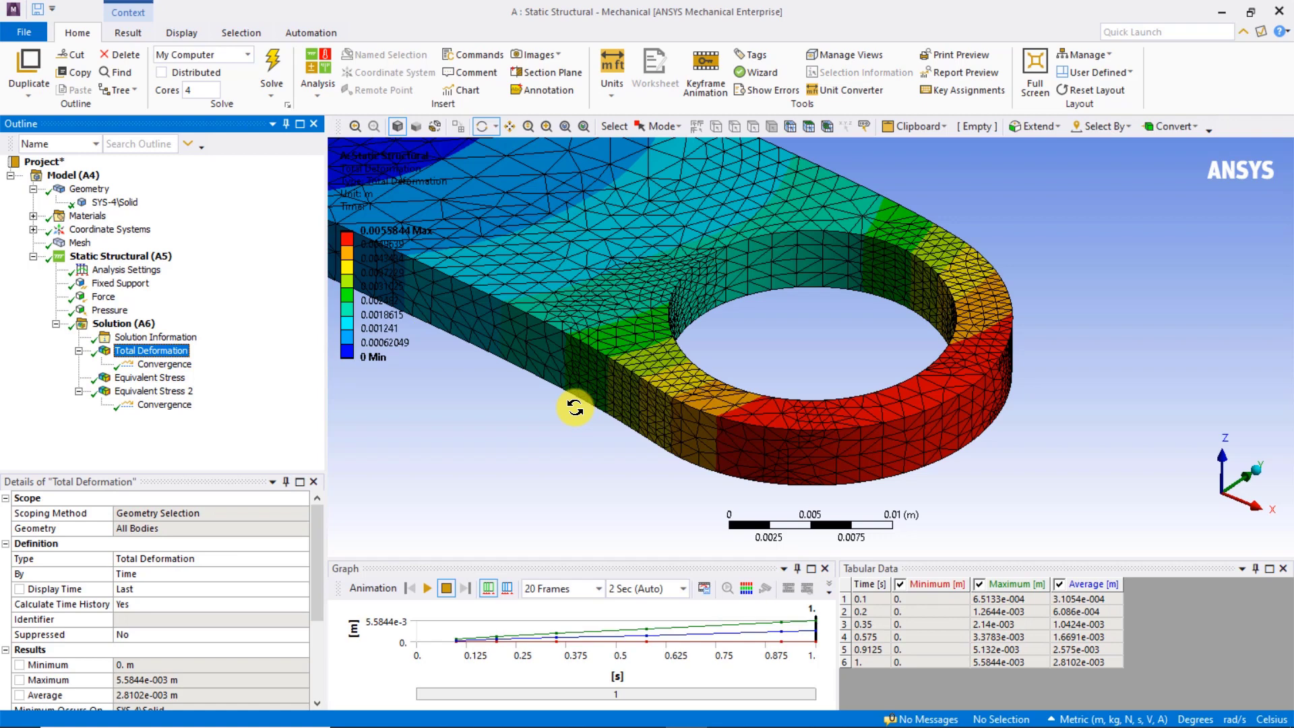